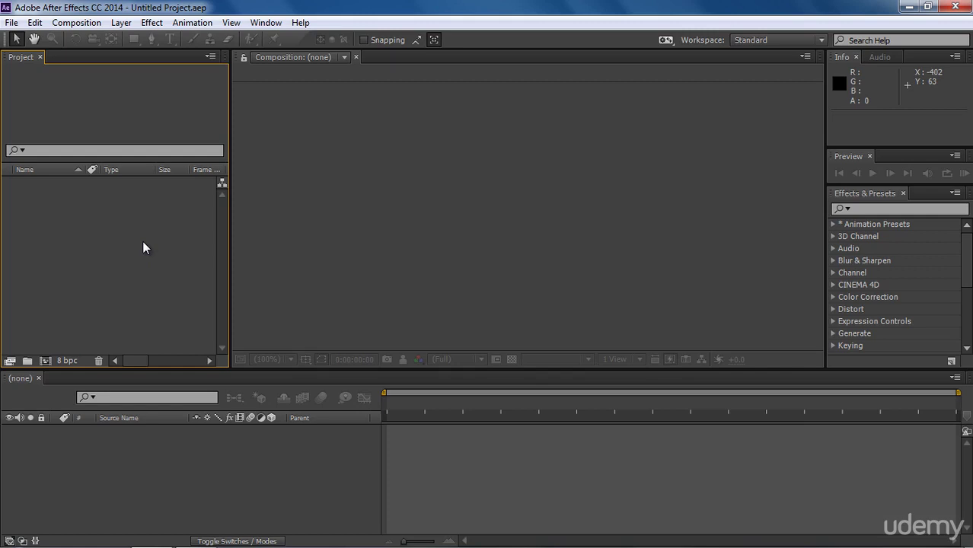
# - Start a new composition named 'First Project' and show its size presets list
pyautogui.click(82, 23)
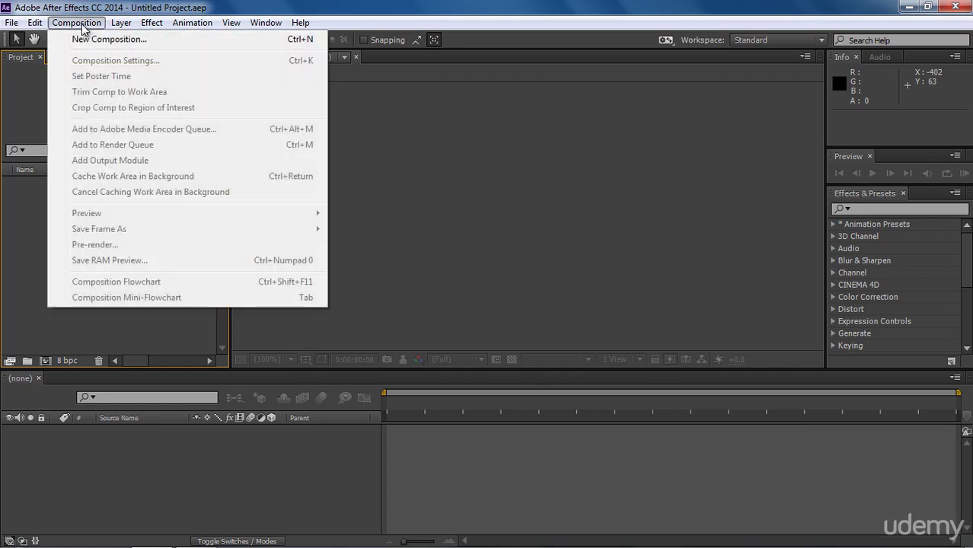
pyautogui.click(89, 39)
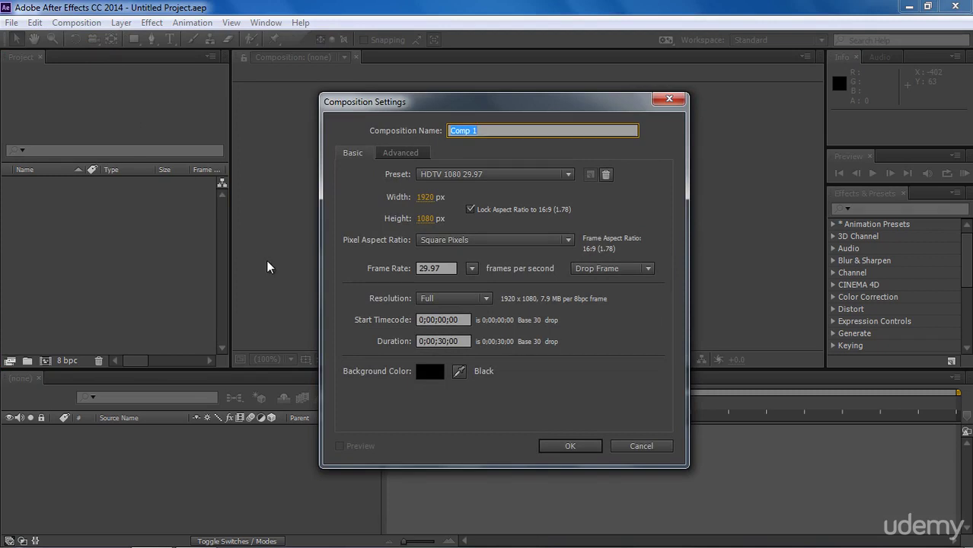
pyautogui.write('First Project')
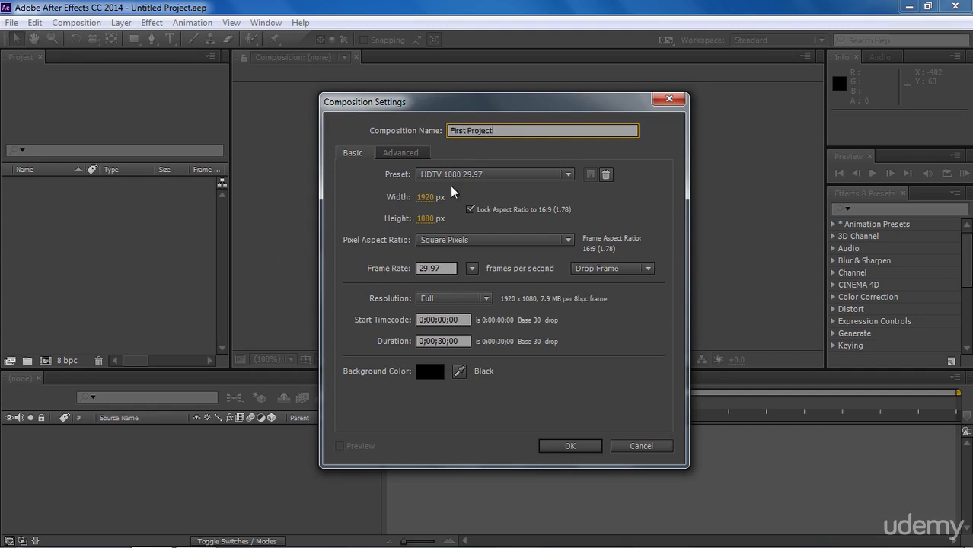
pyautogui.click(567, 175)
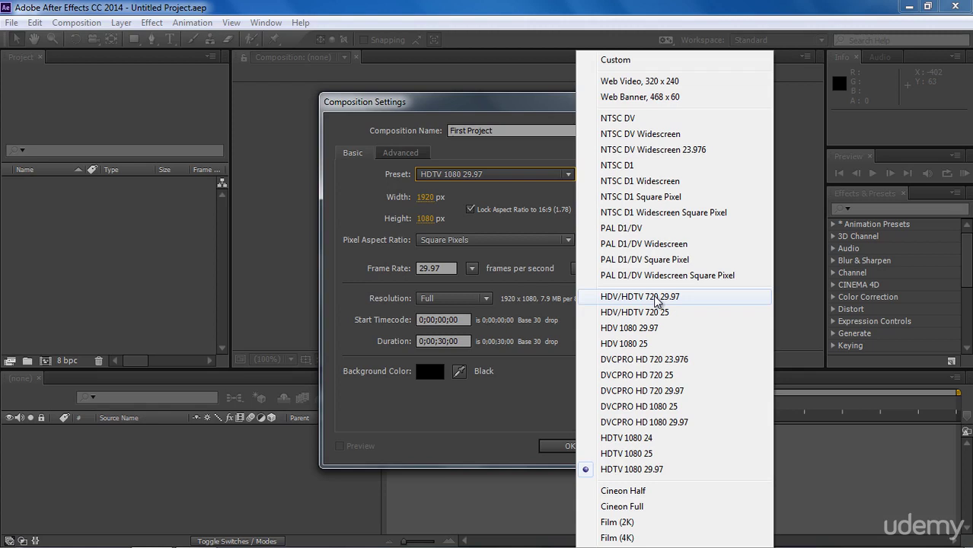
# - Keep the HDTV 1080 29.97 preset, then change the width to 1600 px so height becomes 900
pyautogui.click(644, 469)
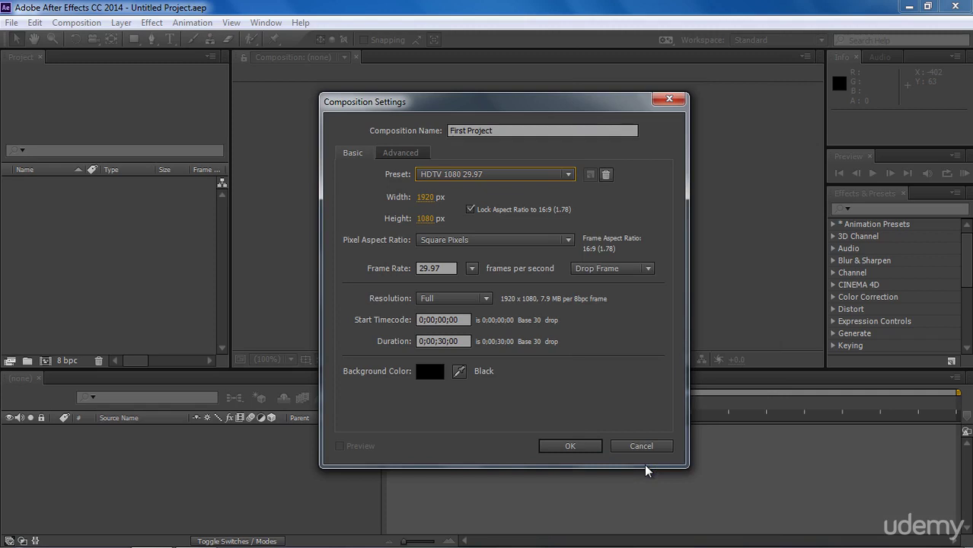
pyautogui.click(421, 200)
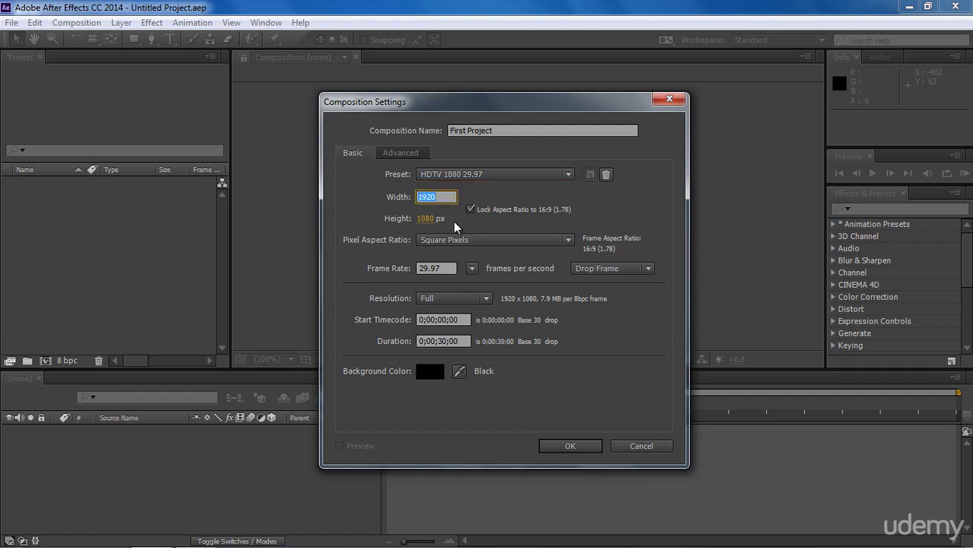
pyautogui.write('1600')
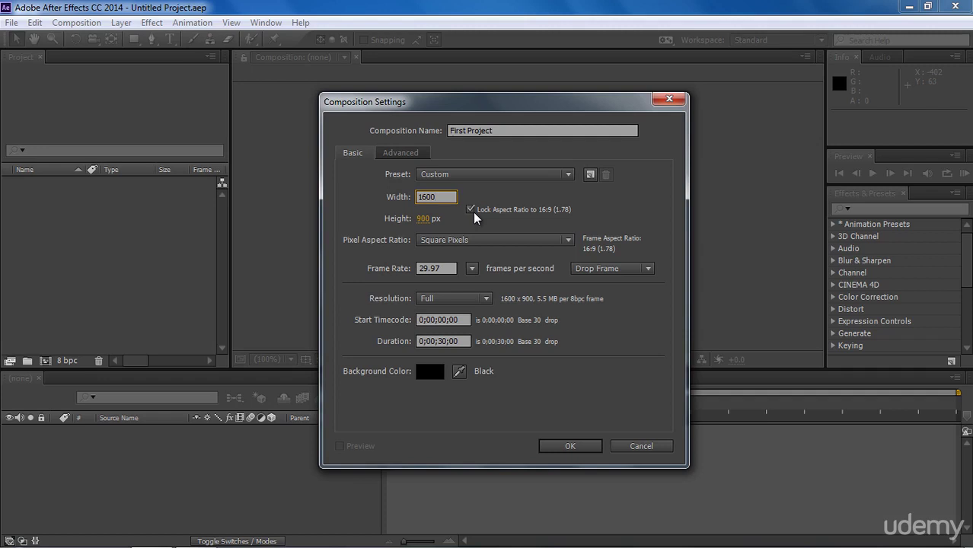
# - Cancel the First Project settings and start a fresh new composition
pyautogui.click(623, 447)
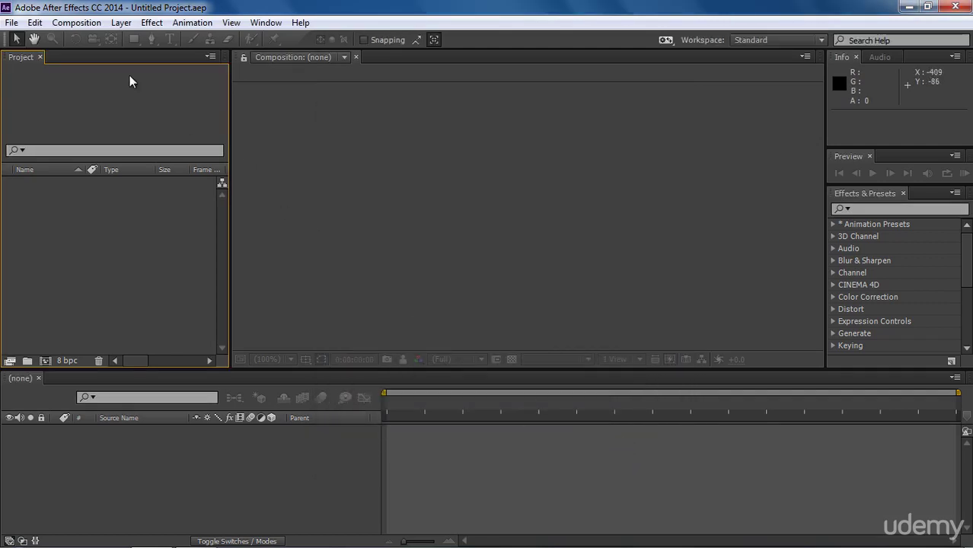
pyautogui.click(76, 23)
pyautogui.click(87, 39)
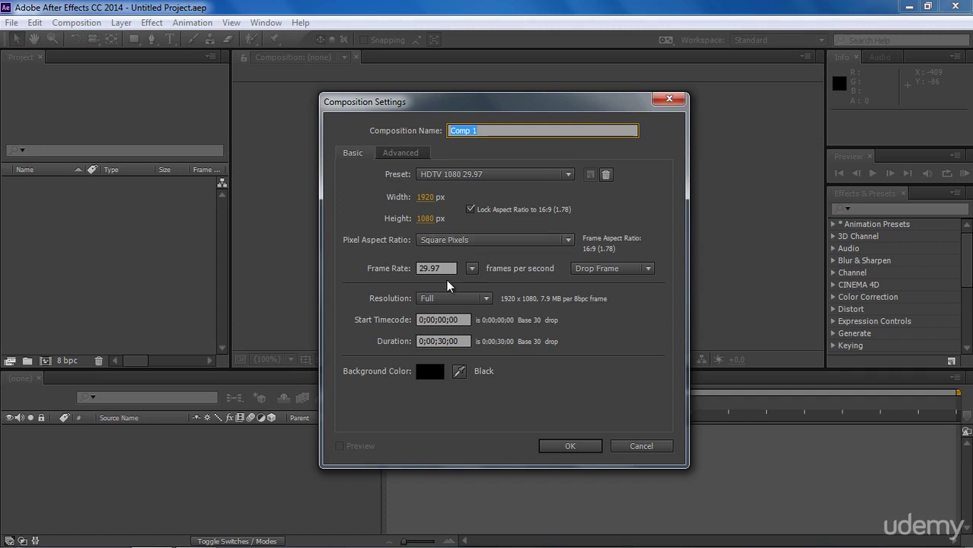
# - Keep the frame rate at 29.97 fps and the resolution at Full
pyautogui.click(472, 270)
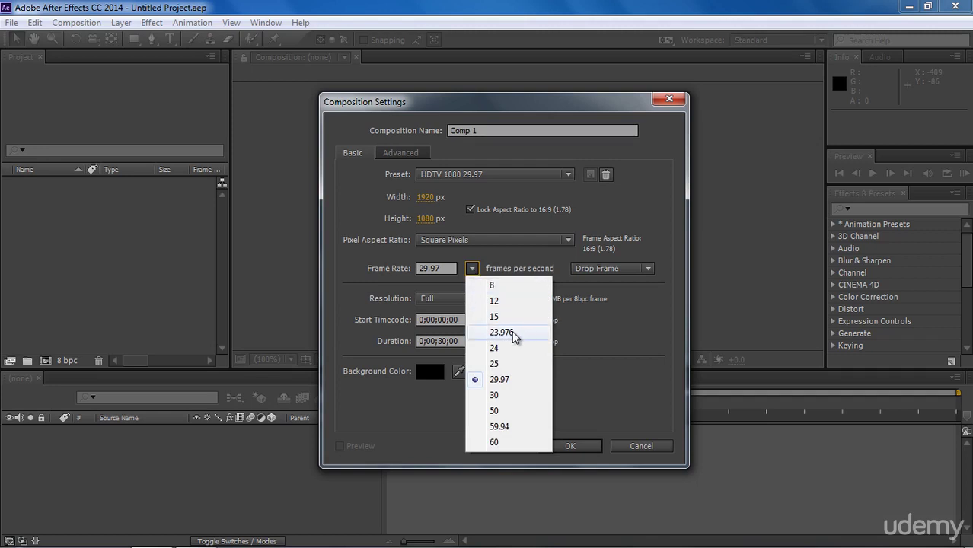
pyautogui.click(521, 376)
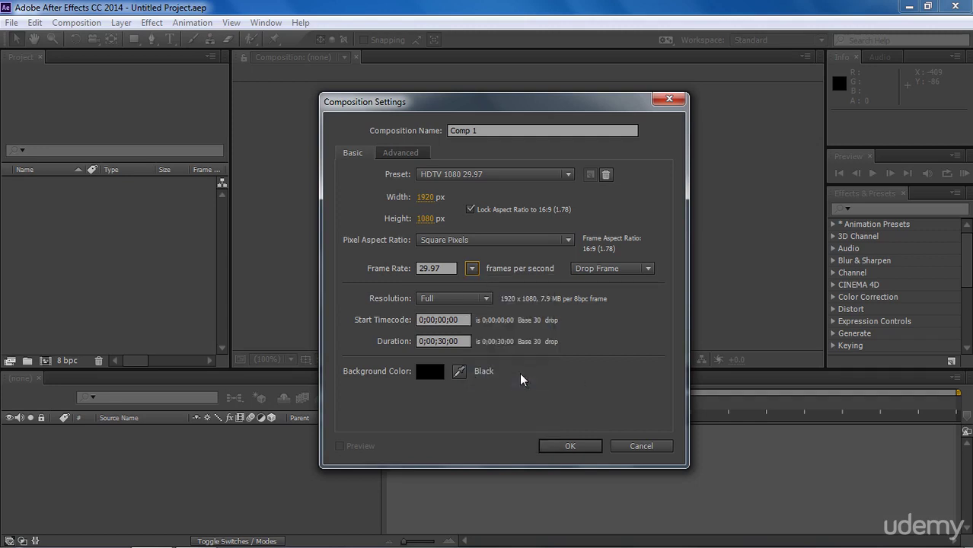
pyautogui.click(483, 302)
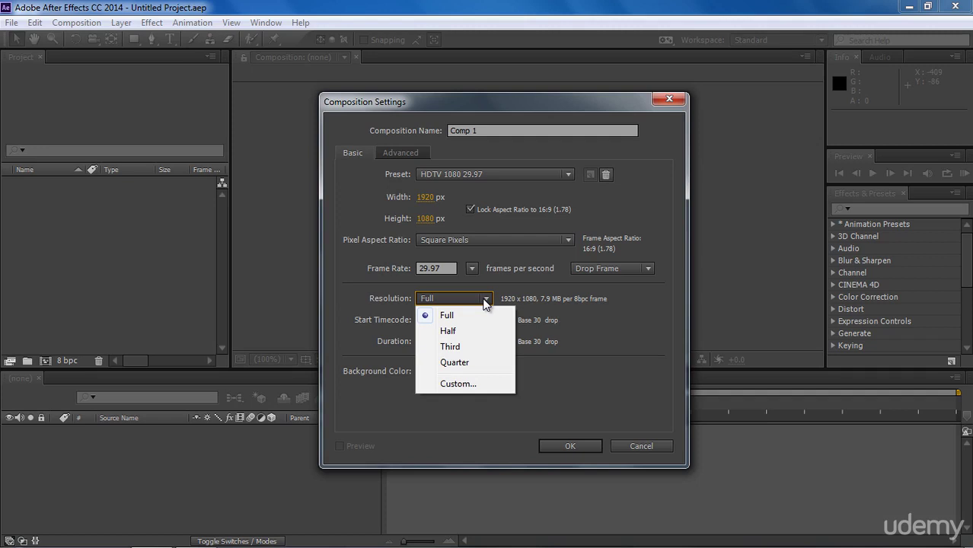
pyautogui.click(476, 315)
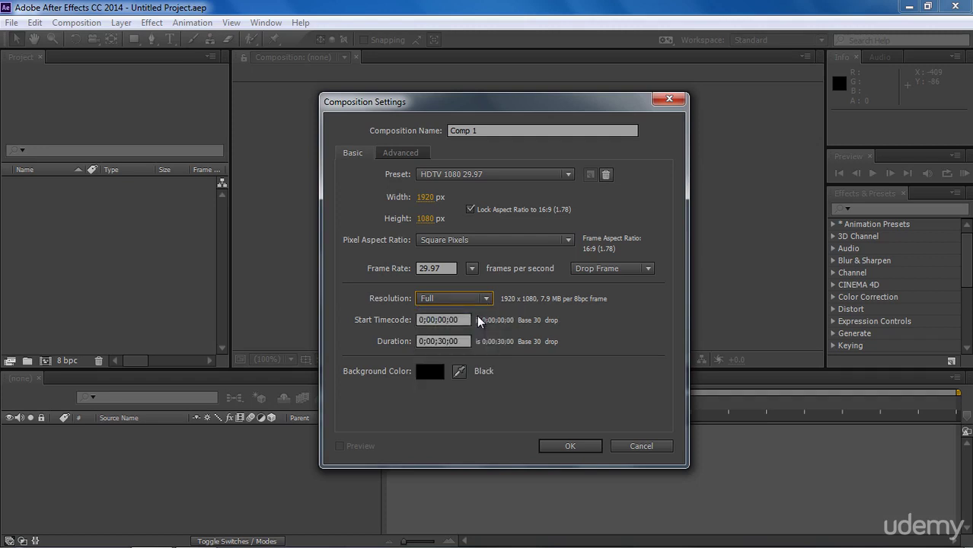
# - Set the composition duration to 0;00;10;00
pyautogui.doubleClick(445, 341)
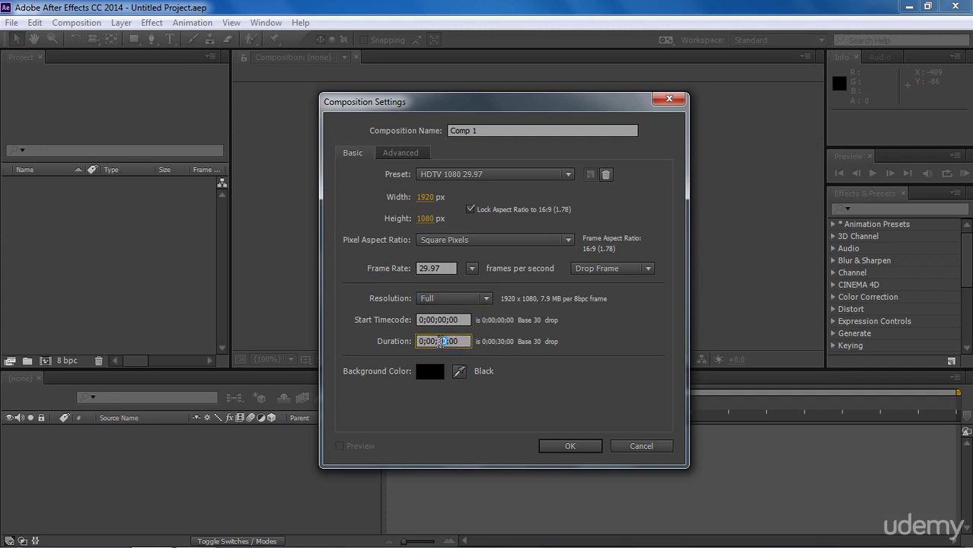
pyautogui.write('10')
pyautogui.moveTo(465, 341); pyautogui.dragTo(406, 341)
pyautogui.write('1000')
# - Give Comp 1 a white background and create the composition
pyautogui.click(423, 380)
pyautogui.click(330, 193)
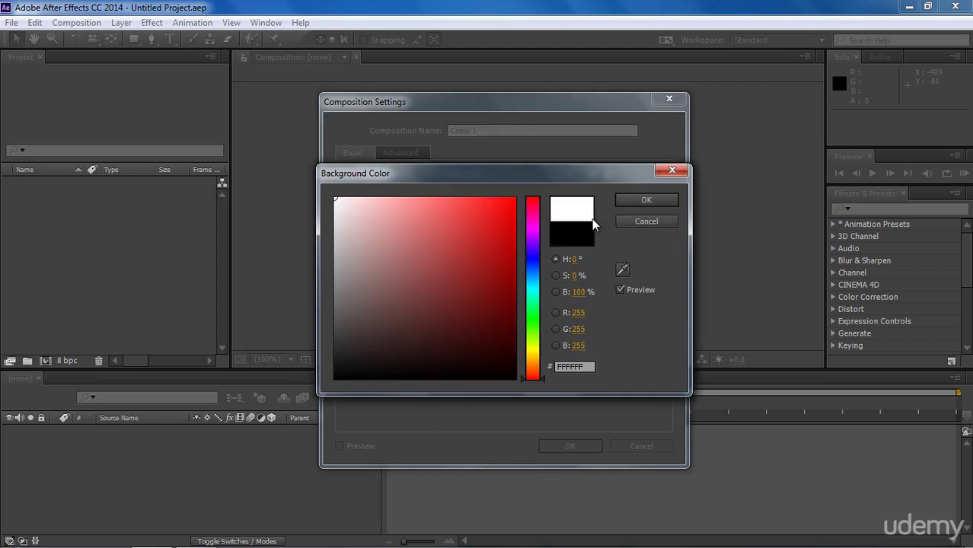
pyautogui.click(629, 203)
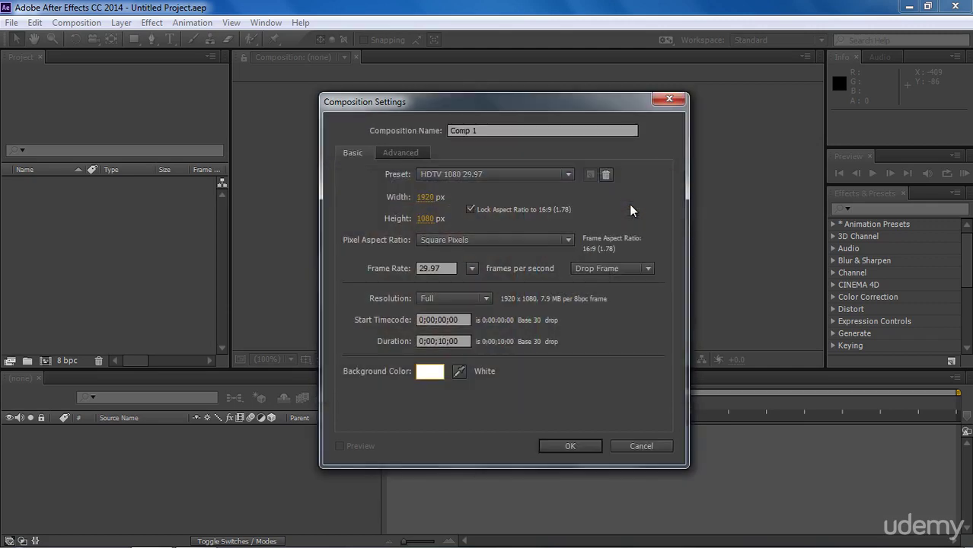
pyautogui.click(571, 446)
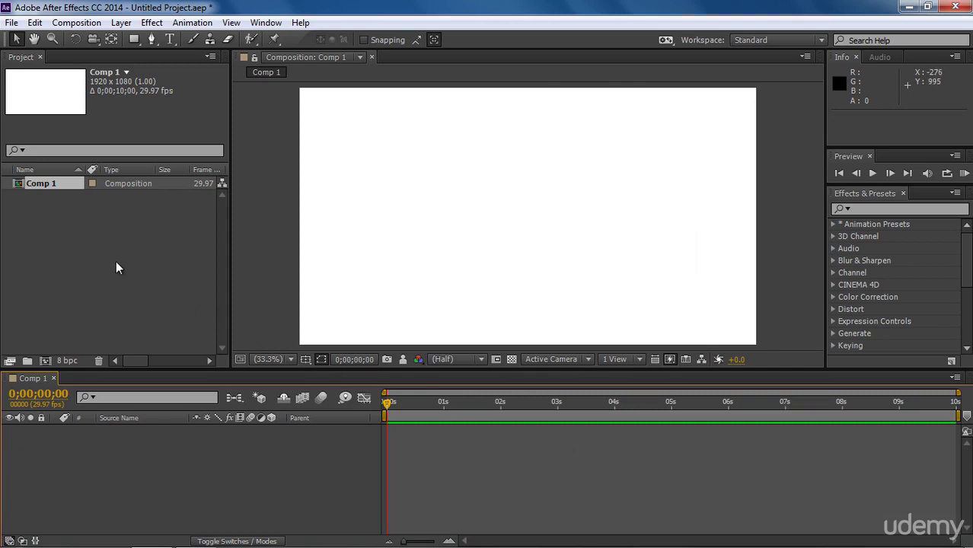
# - Rename Comp 1 to 'Main Comp' in the Project panel
pyautogui.click(51, 184)
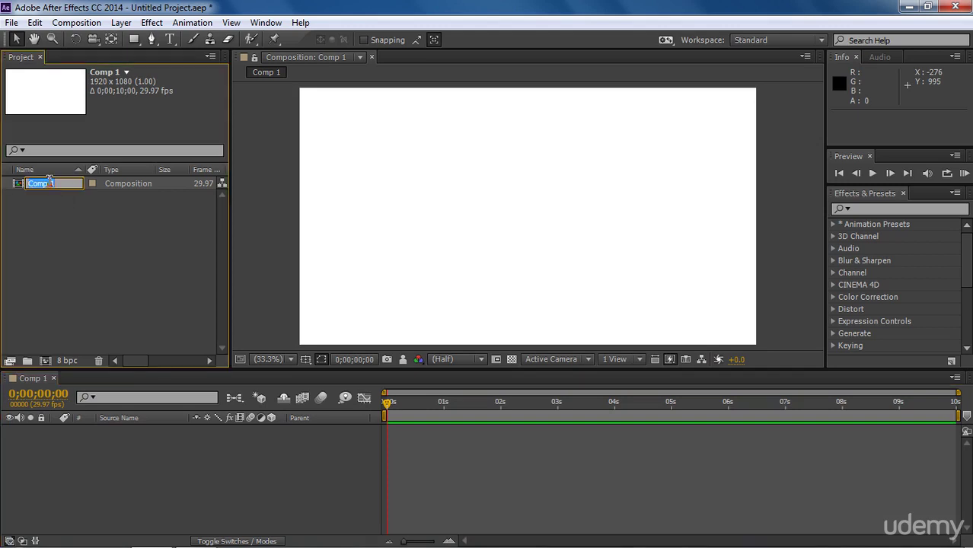
pyautogui.write('Main Comp')
pyautogui.press('Return')
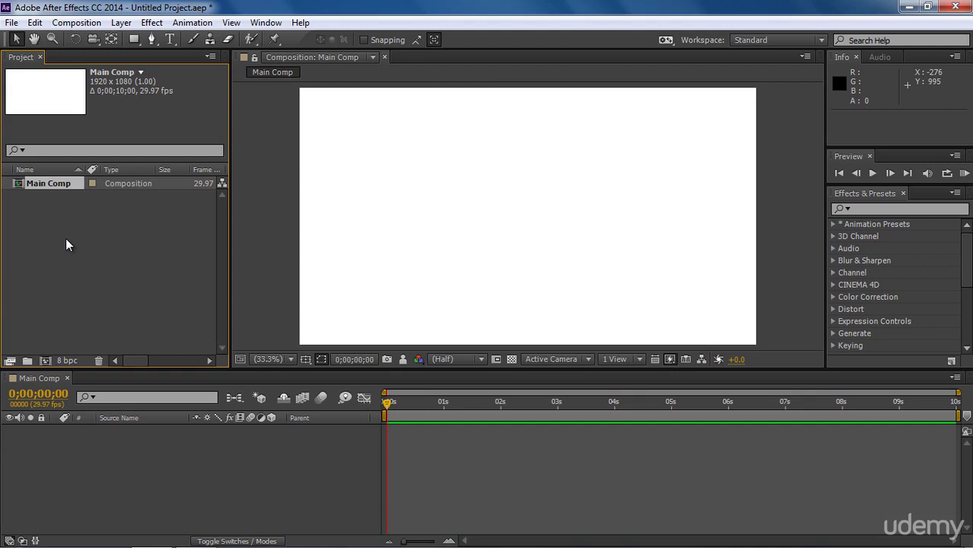
# - Draw a red circle with the Ellipse Tool and nudge it toward the centre of Main Comp
pyautogui.click(136, 41)
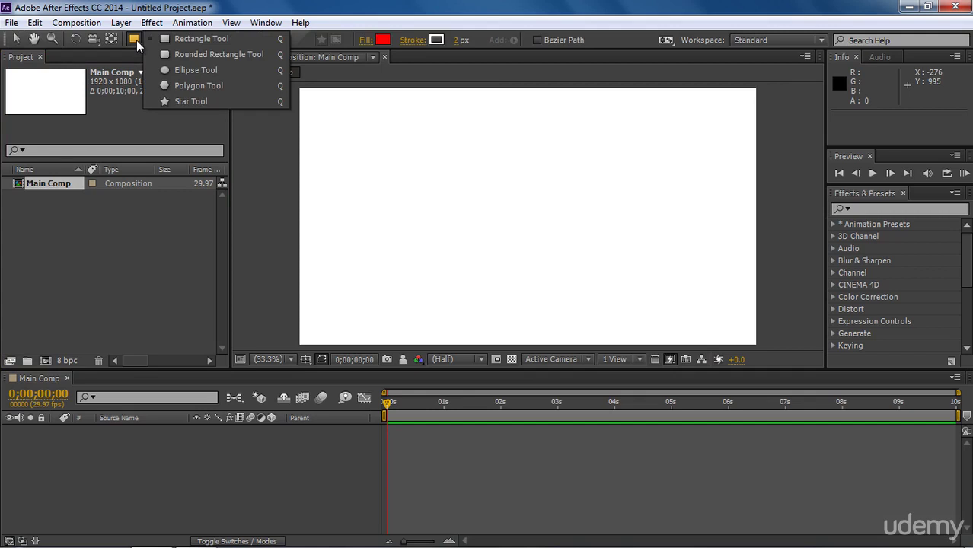
pyautogui.click(170, 69)
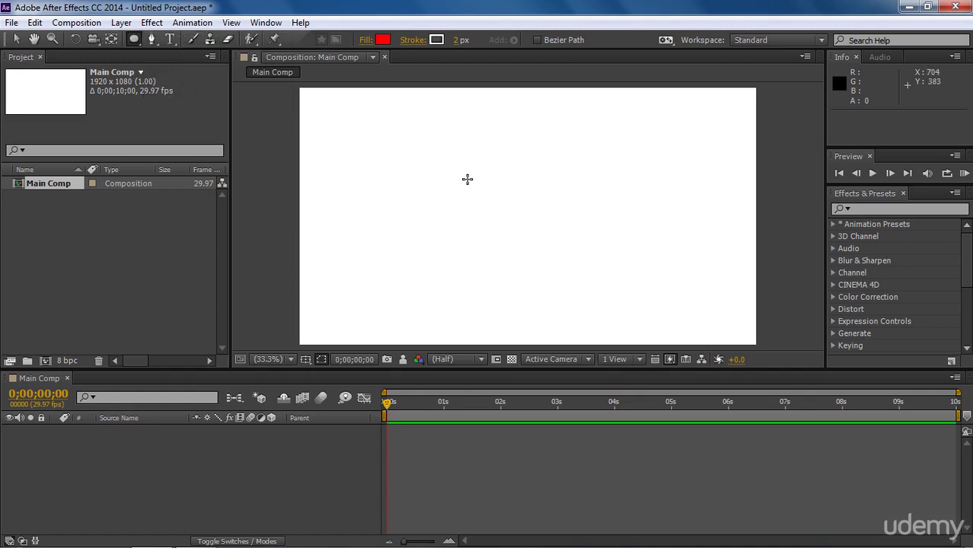
pyautogui.moveTo(461, 176); pyautogui.dragTo(556, 221)
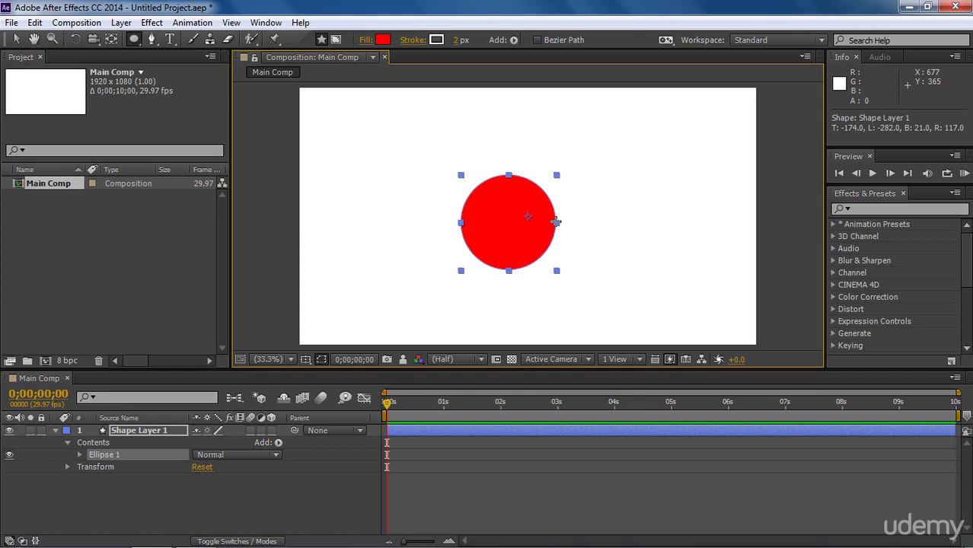
pyautogui.moveTo(555, 222); pyautogui.dragTo(574, 215)
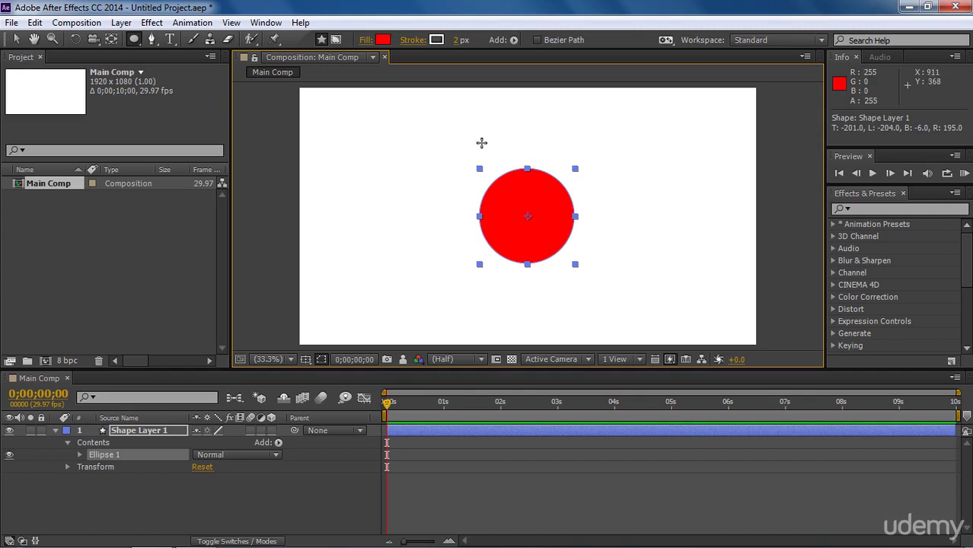
# - Give the circle a grey 6C6C6C fill and a black stroke colour
pyautogui.click(384, 42)
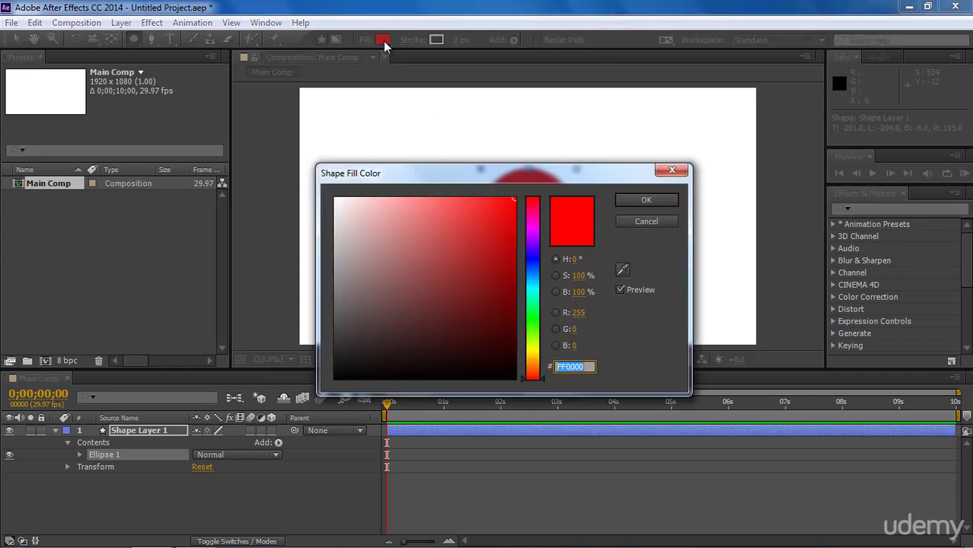
pyautogui.moveTo(341, 278); pyautogui.dragTo(332, 302)
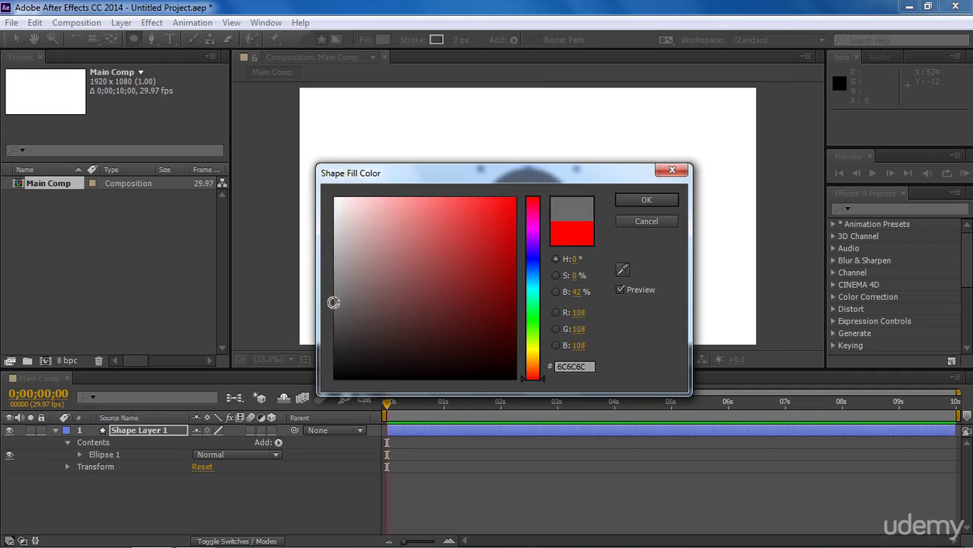
pyautogui.click(667, 200)
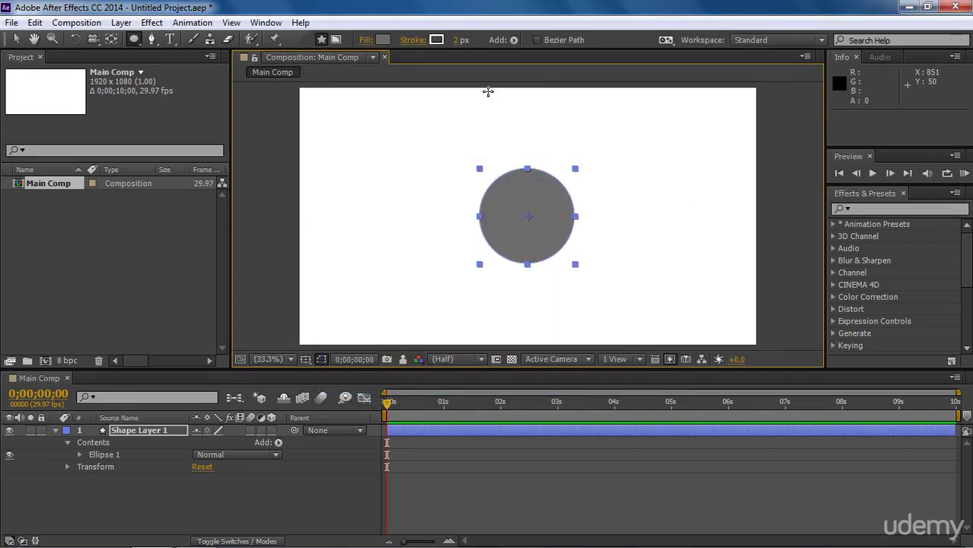
pyautogui.click(436, 41)
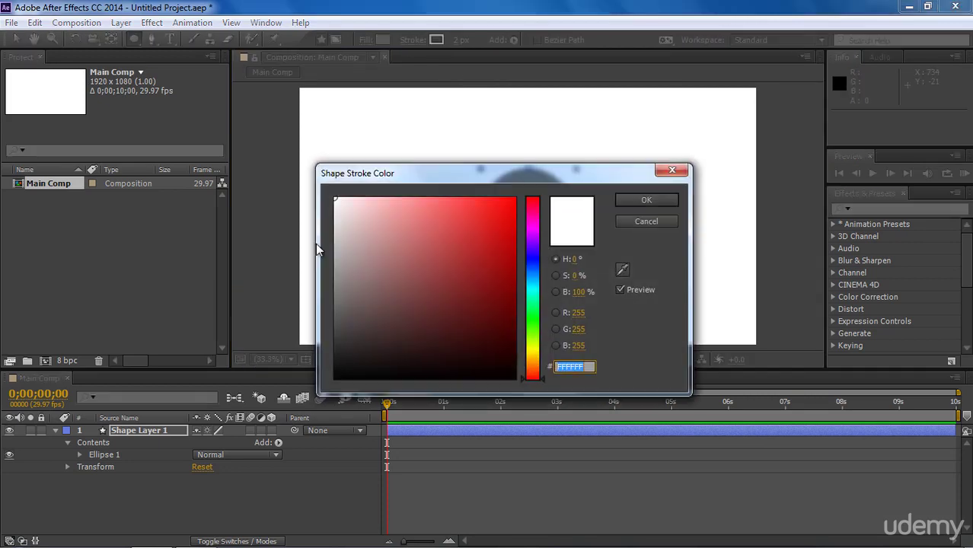
pyautogui.moveTo(351, 349); pyautogui.dragTo(357, 379)
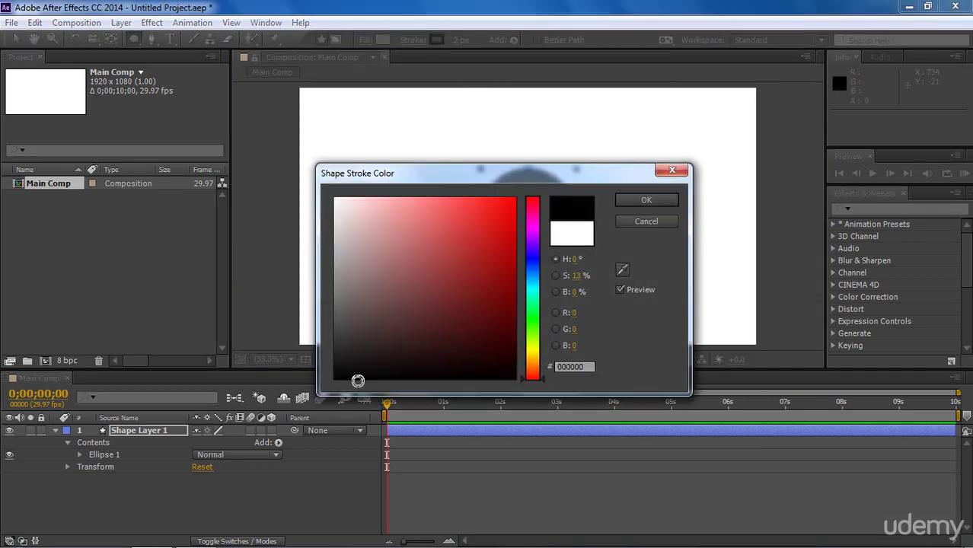
pyautogui.click(667, 200)
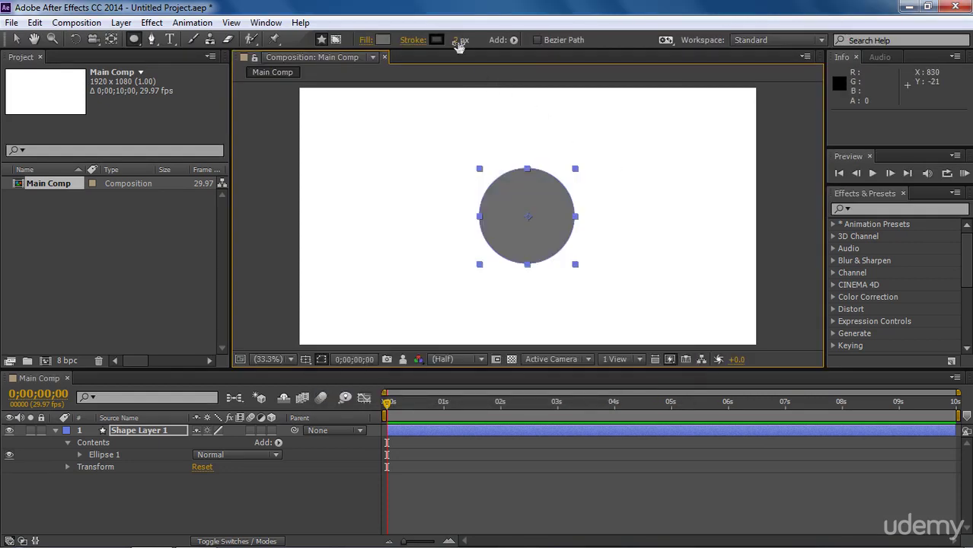
# - Try a 12 px stroke width, then set it to 0 px and select Shape Layer 1
pyautogui.click(456, 40)
pyautogui.write('12')
pyautogui.press('Return')
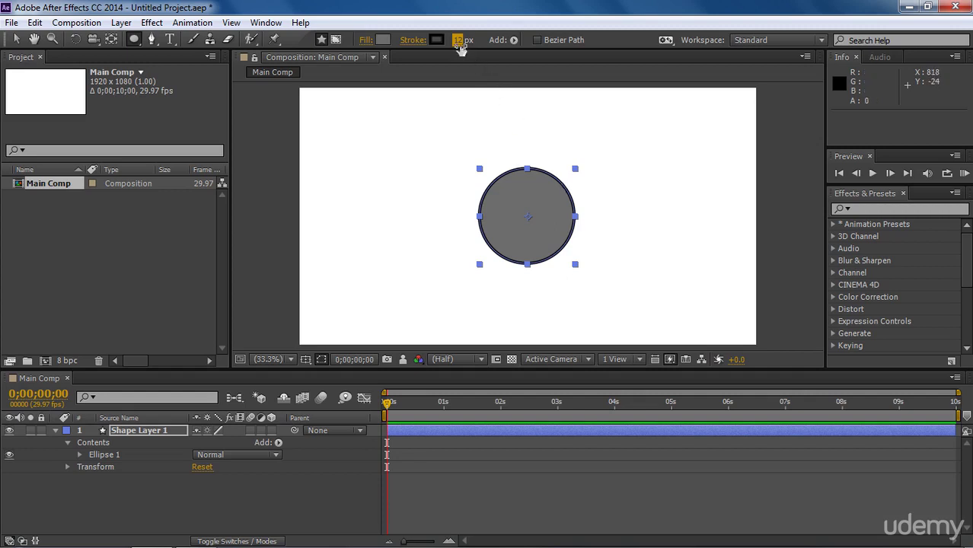
pyautogui.click(460, 41)
pyautogui.write('0')
pyautogui.press('Return')
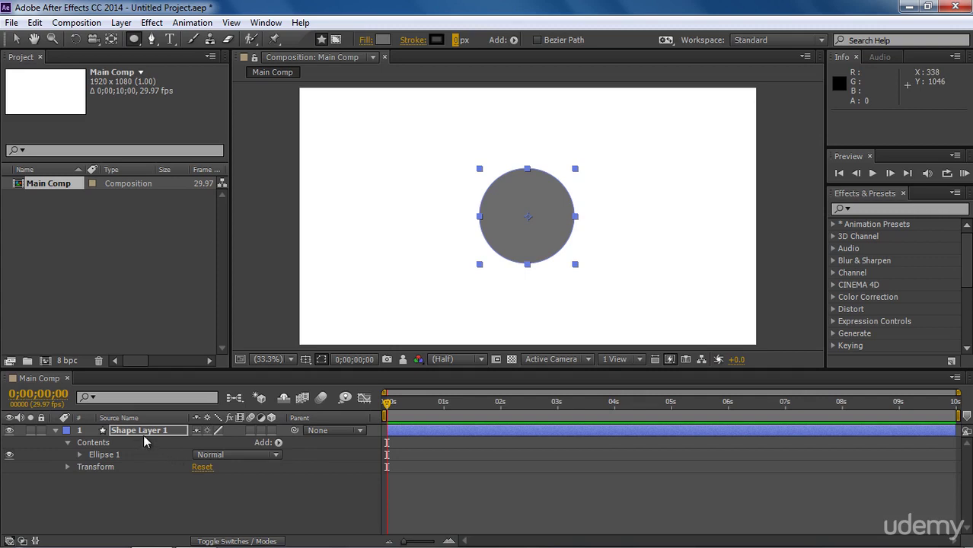
pyautogui.click(145, 440)
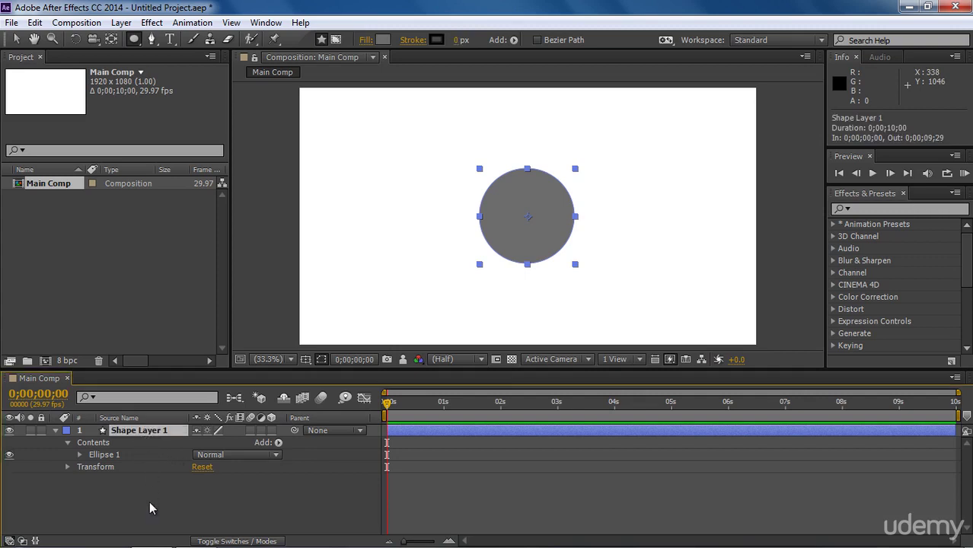
# - Switch to the Selection tool, toggle shape path display, and view Main Comp at 100%
pyautogui.click(16, 39)
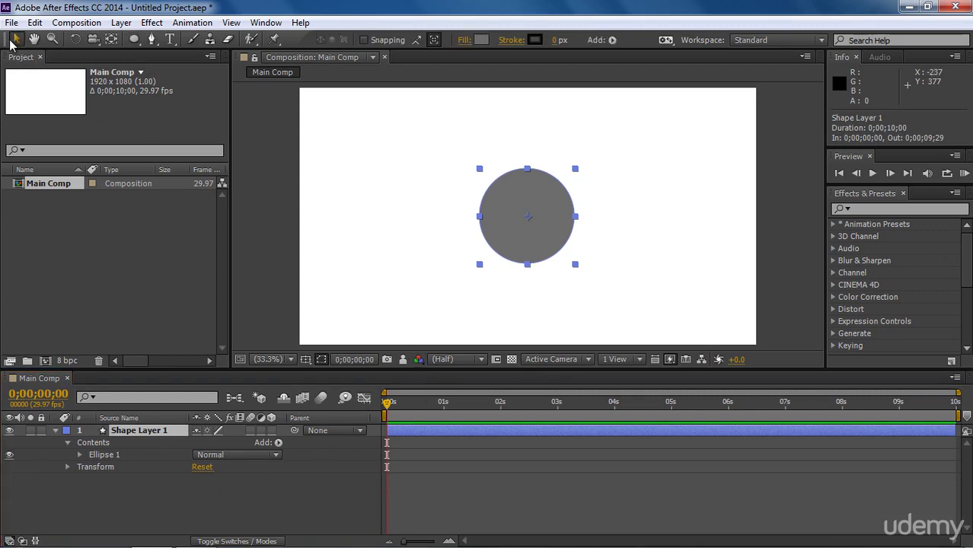
pyautogui.click(320, 362)
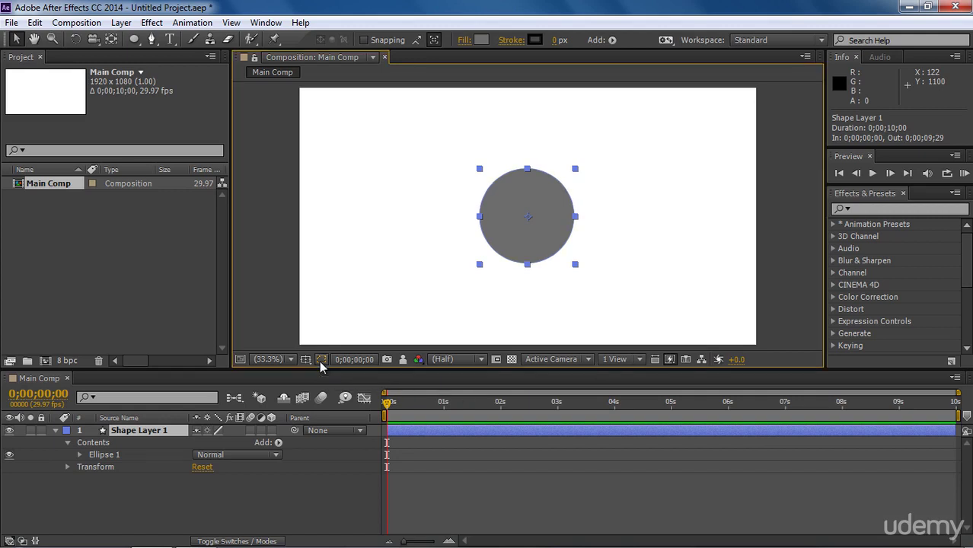
pyautogui.click(294, 360)
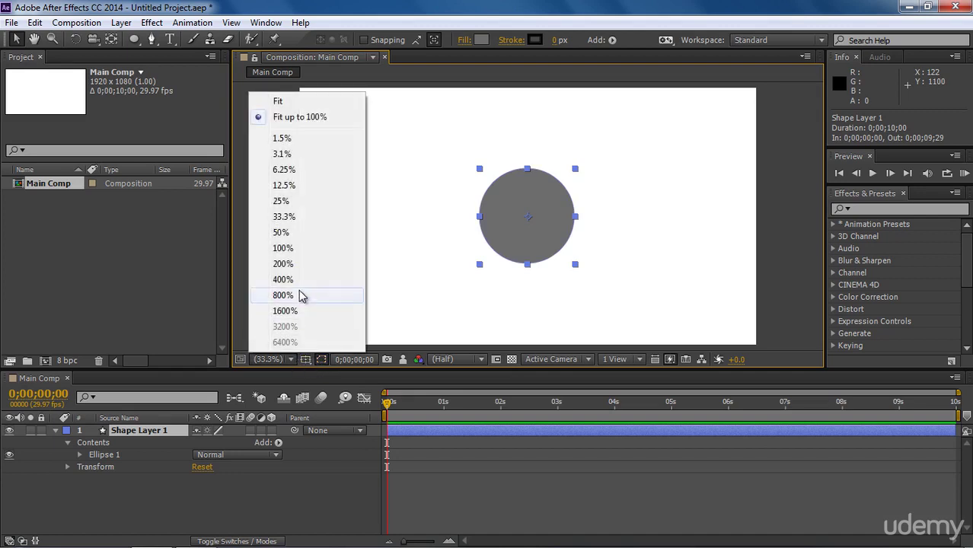
pyautogui.click(291, 248)
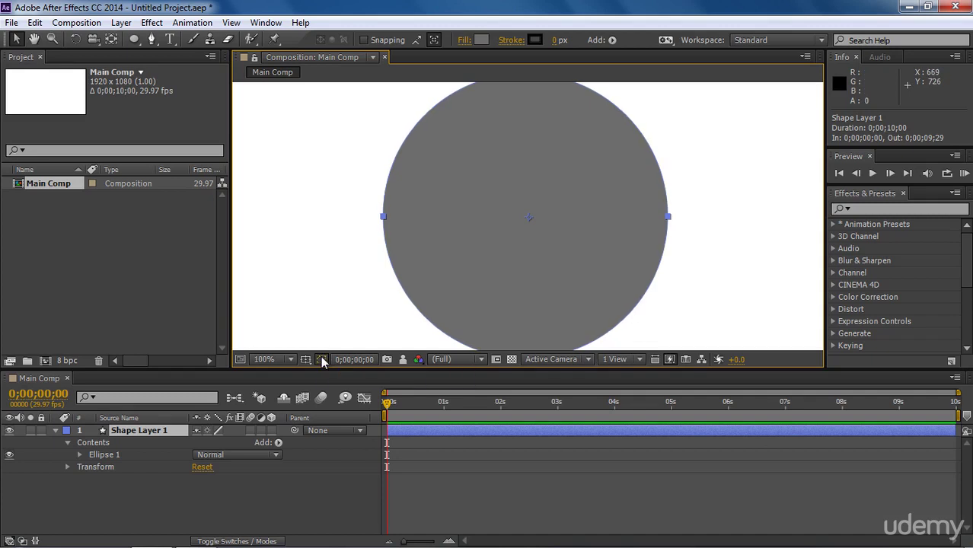
pyautogui.click(293, 359)
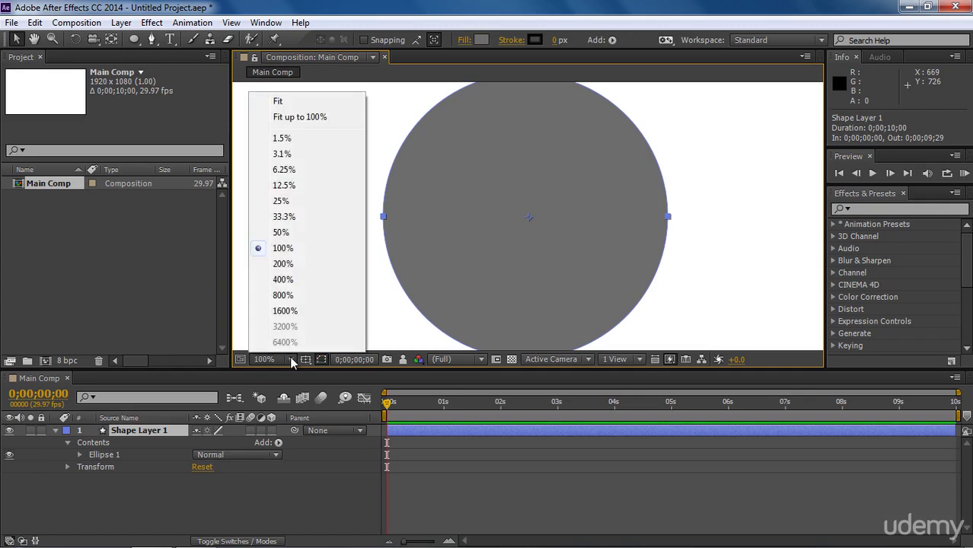
# - Fit the composition in the viewer and turn off Layer Controls in View Options
pyautogui.click(293, 107)
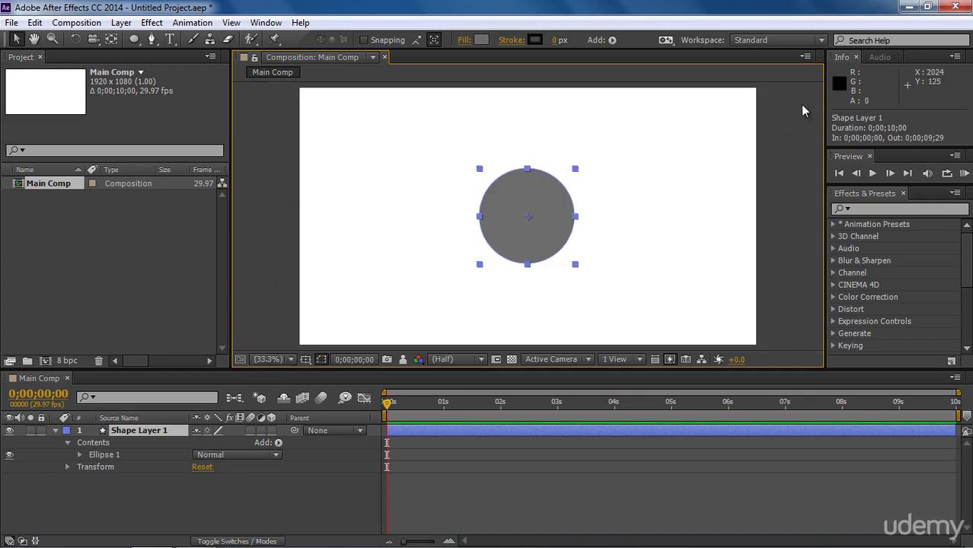
pyautogui.click(805, 57)
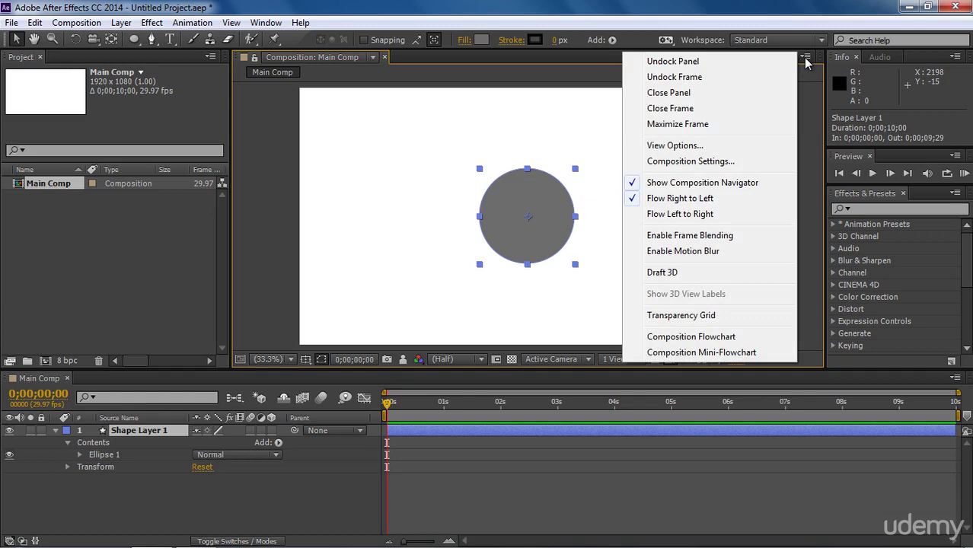
pyautogui.click(712, 145)
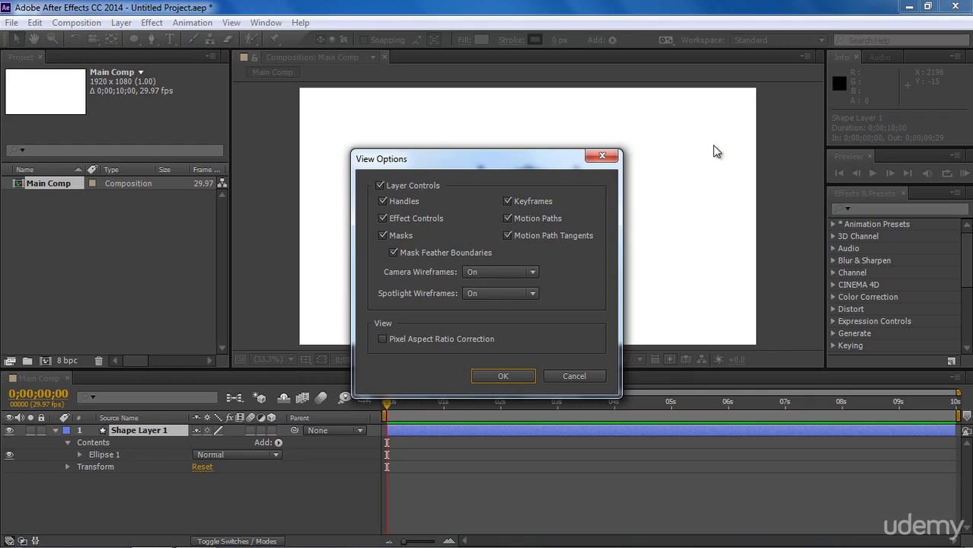
pyautogui.click(415, 186)
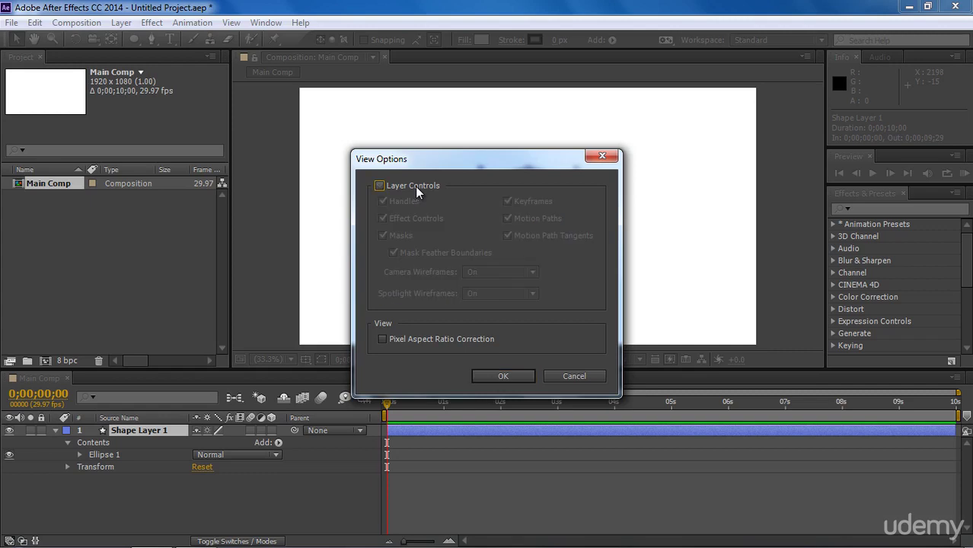
pyautogui.click(502, 374)
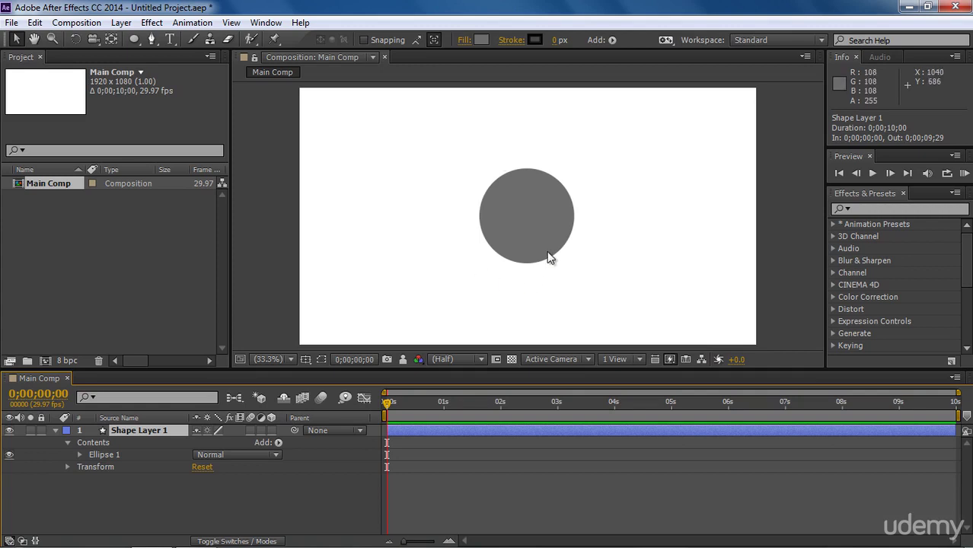
# - Turn Layer Controls back on in View Options so the circle's handles reappear
pyautogui.click(803, 57)
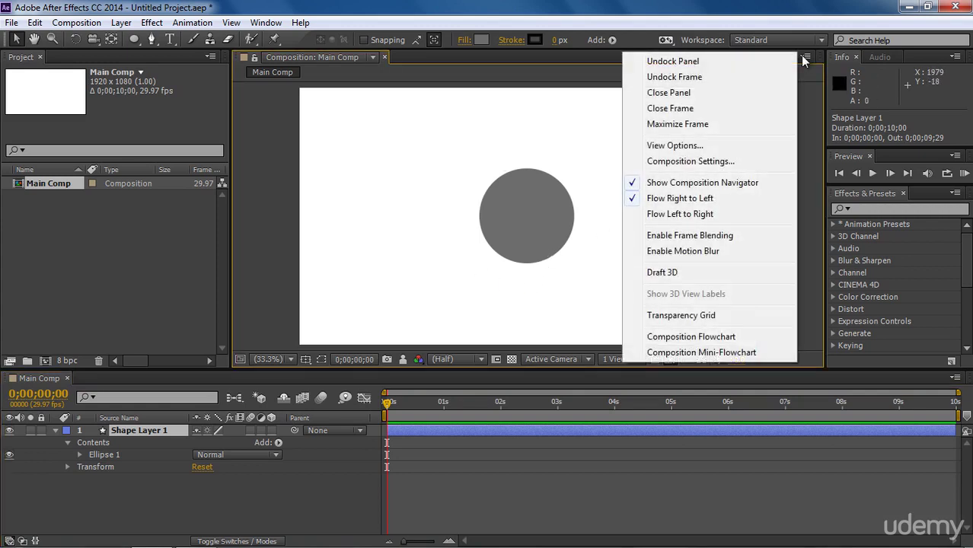
pyautogui.click(712, 149)
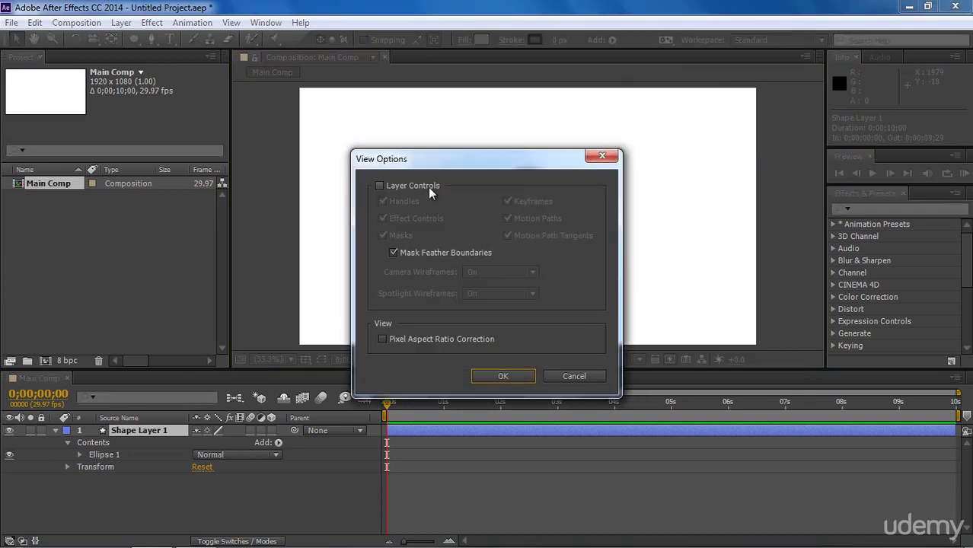
pyautogui.click(428, 187)
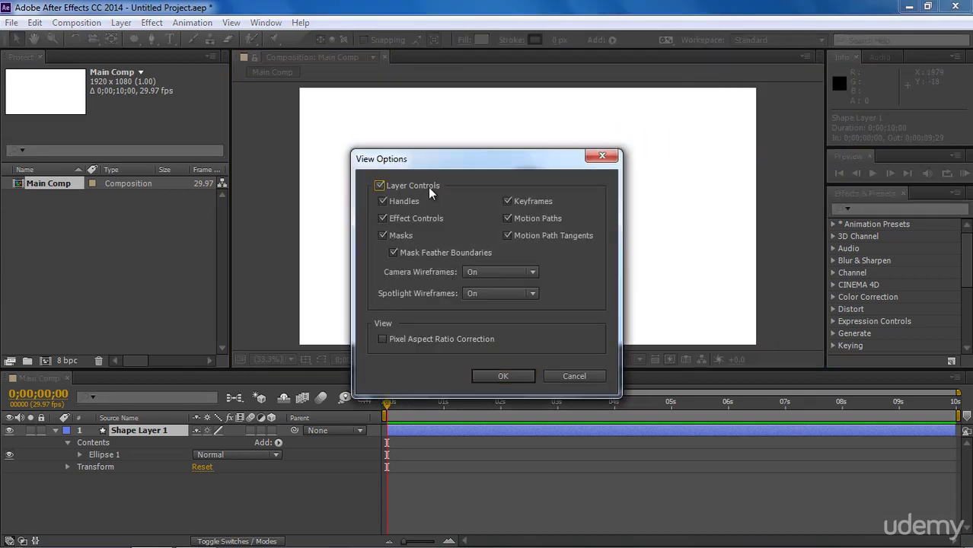
pyautogui.click(493, 376)
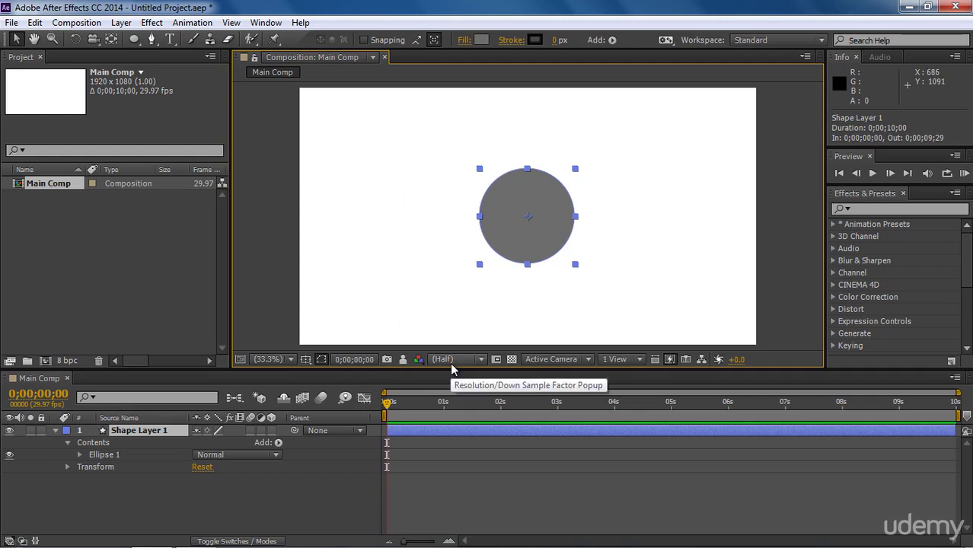
# - View Main Comp at 25% magnification, then return to 100%
pyautogui.click(259, 363)
pyautogui.click(280, 201)
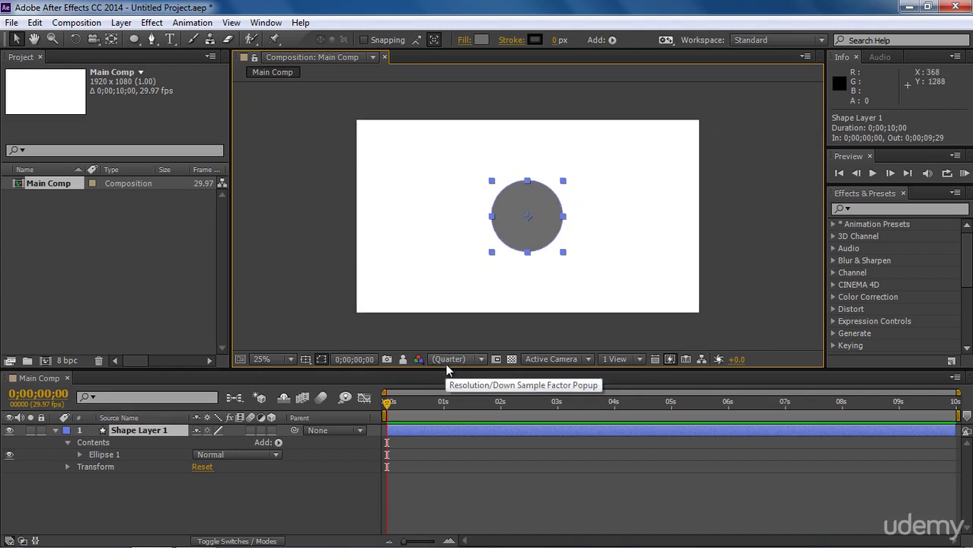
pyautogui.click(273, 359)
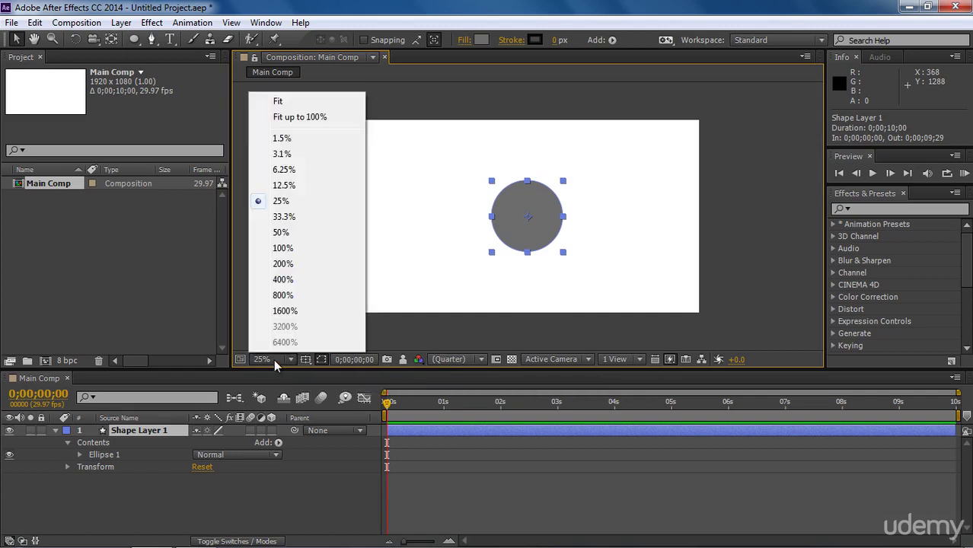
pyautogui.click(292, 249)
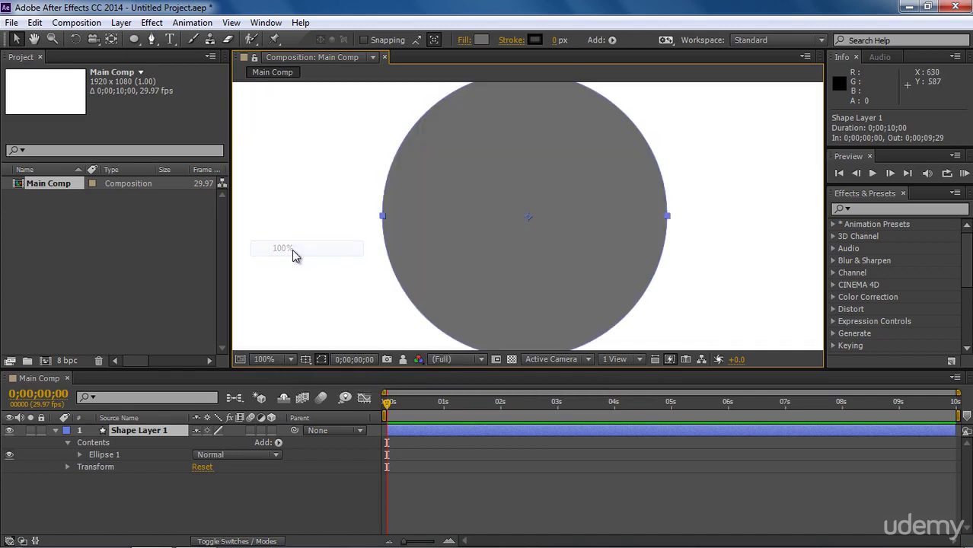
pyautogui.click(438, 361)
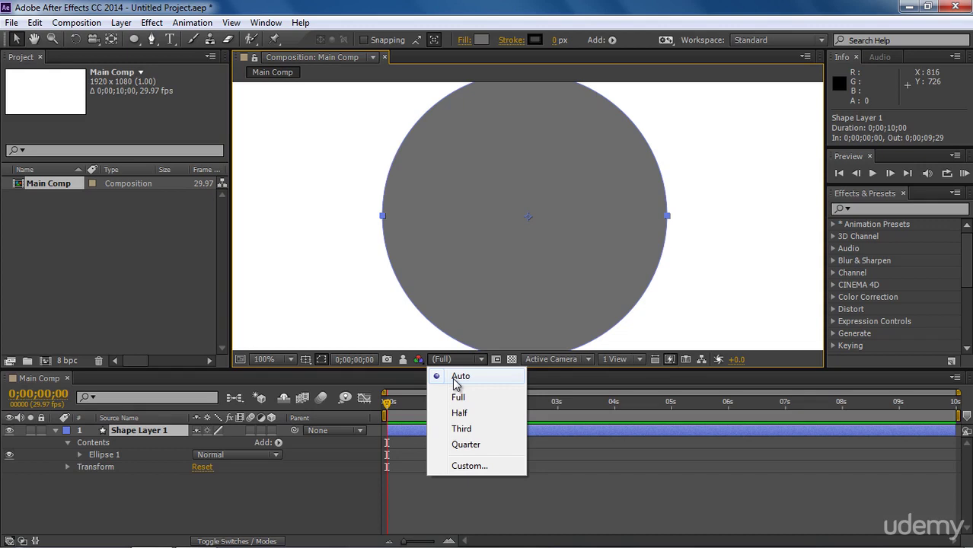
# - Set preview resolution to Half and zoom the Main Comp view to 33.3%, then 25%
pyautogui.click(459, 414)
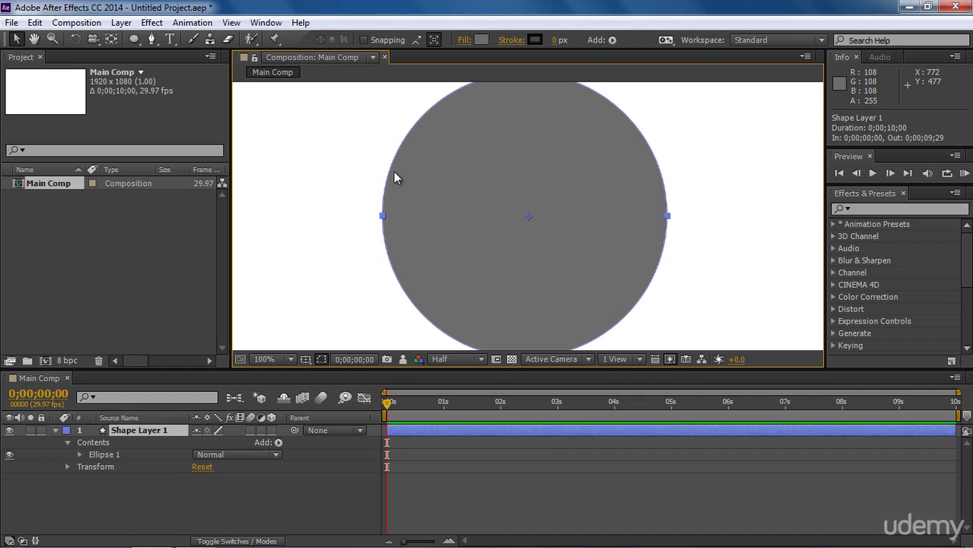
pyautogui.click(271, 360)
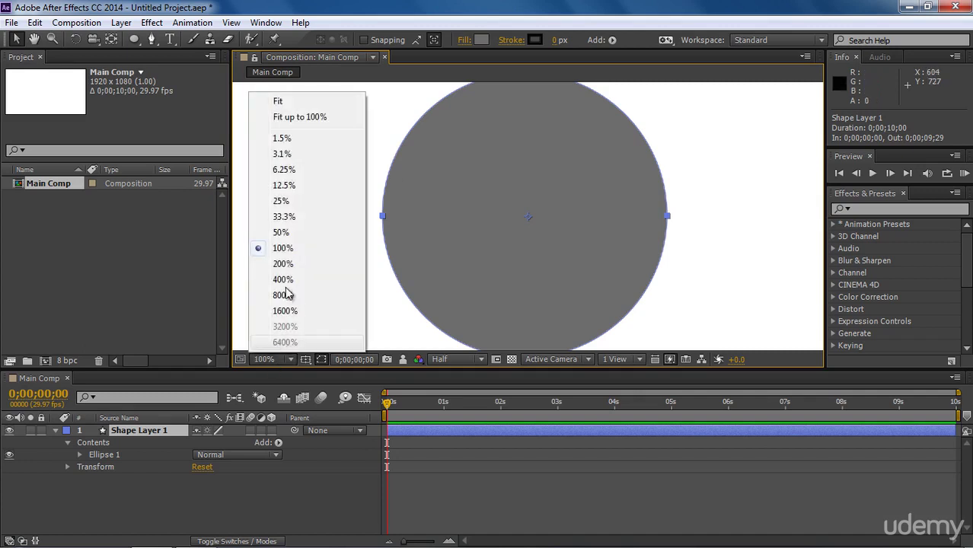
pyautogui.click(286, 218)
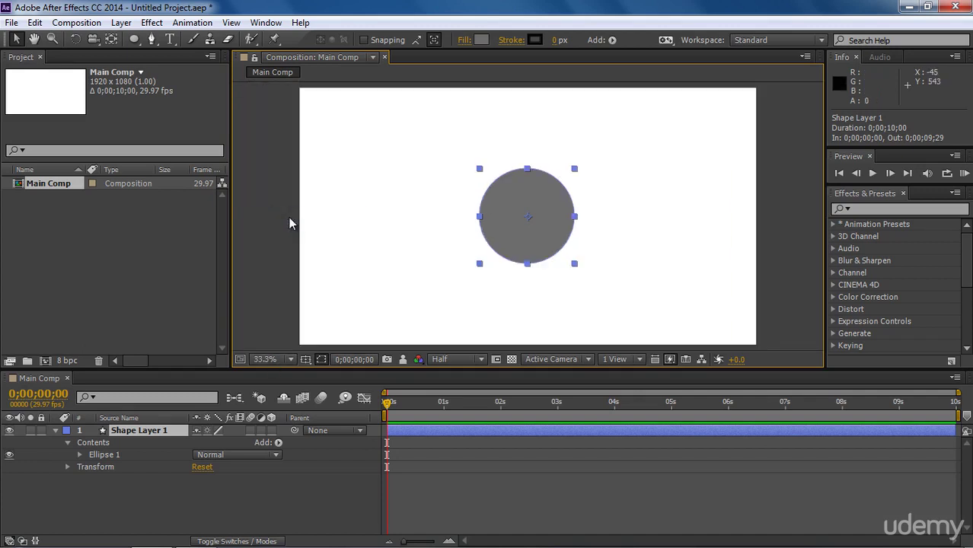
pyautogui.click(277, 359)
pyautogui.click(283, 200)
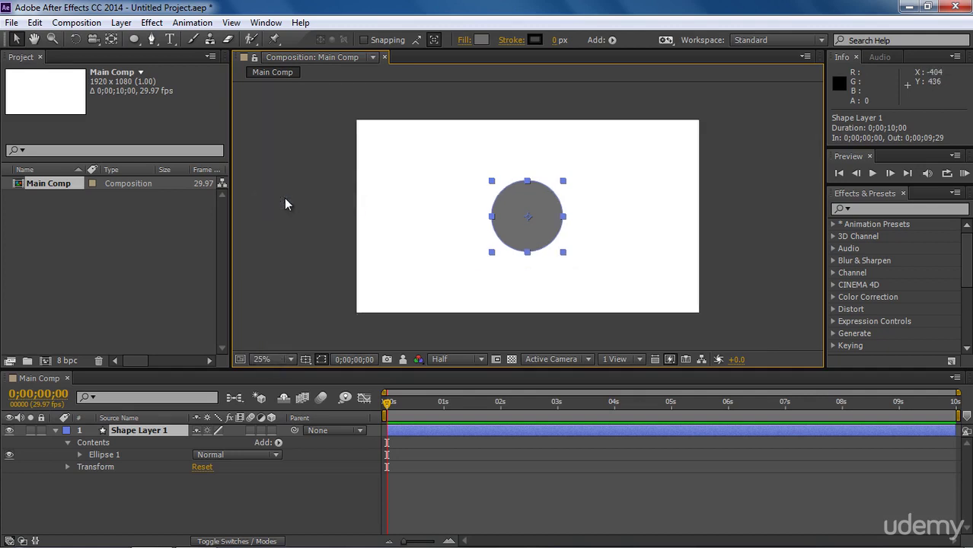
# - Set resolution to Auto, zoom through 50% and 100%, then choose Fit up to 100%
pyautogui.click(440, 368)
pyautogui.click(445, 376)
pyautogui.click(265, 359)
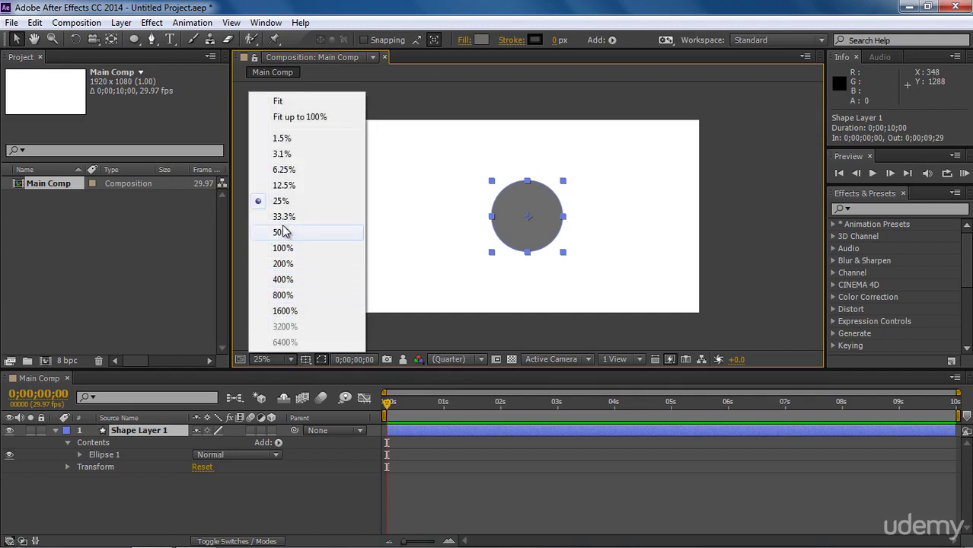
pyautogui.click(281, 232)
pyautogui.click(260, 360)
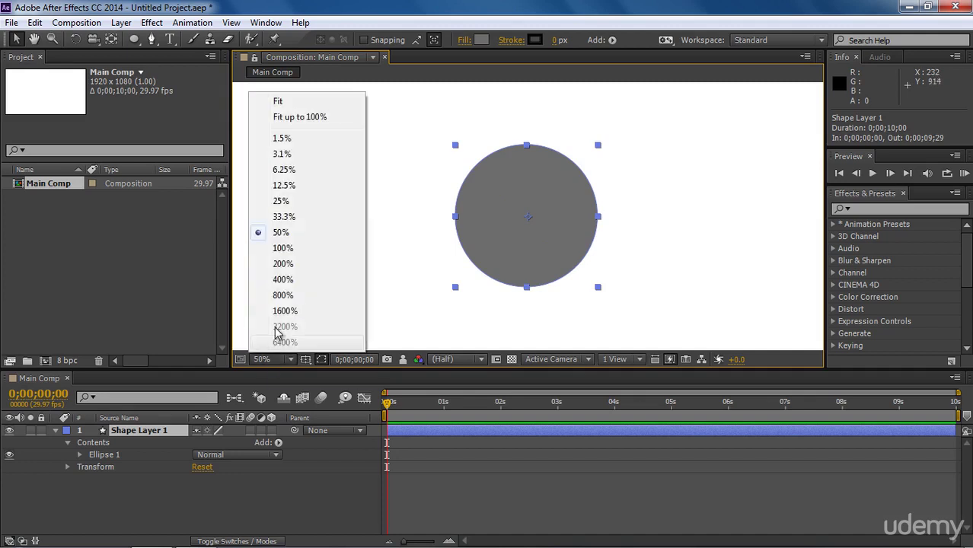
pyautogui.click(285, 257)
pyautogui.click(283, 359)
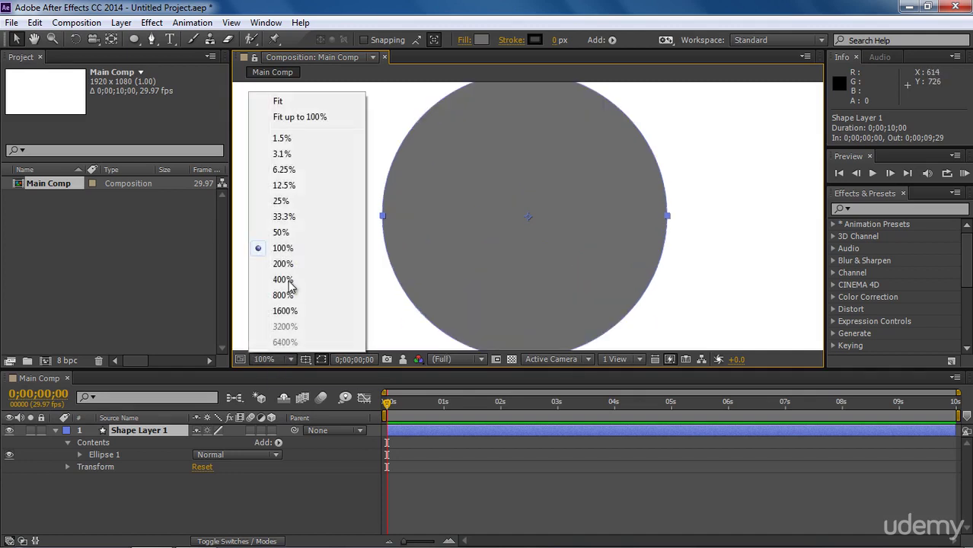
pyautogui.click(285, 116)
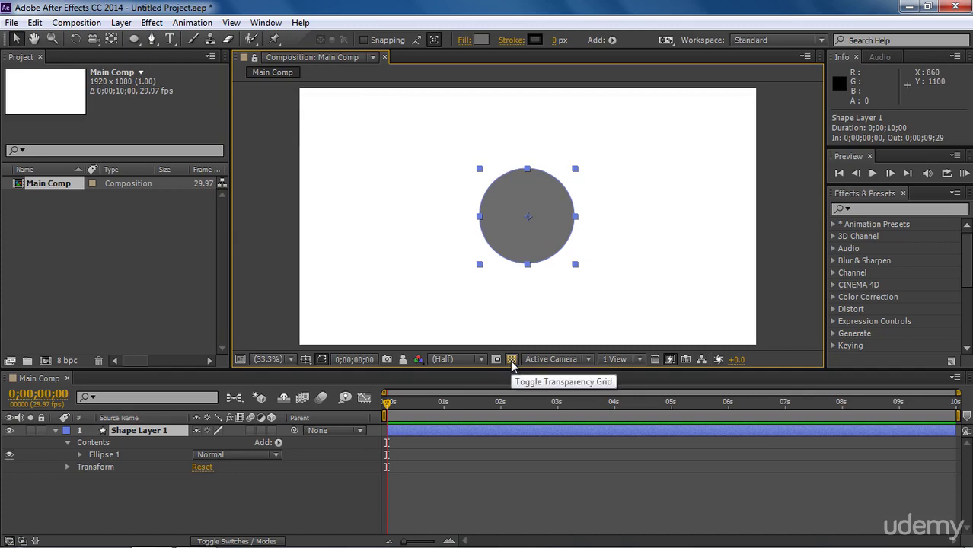
# - Turn on the transparency grid so the checkerboard shows behind the grey circle
pyautogui.click(512, 359)
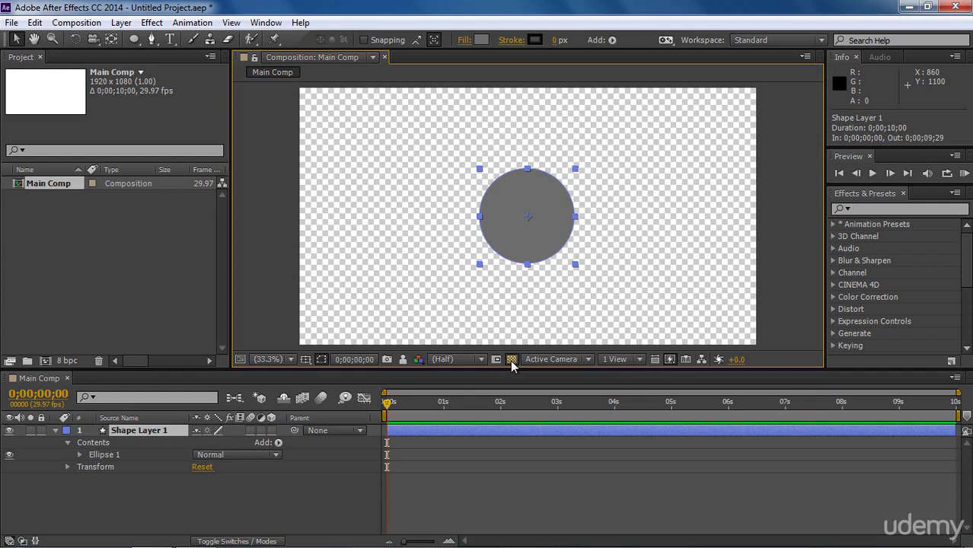
# - Turn off the transparency grid, then visit Comp 1 and return to the final composition
pyautogui.click(511, 359)
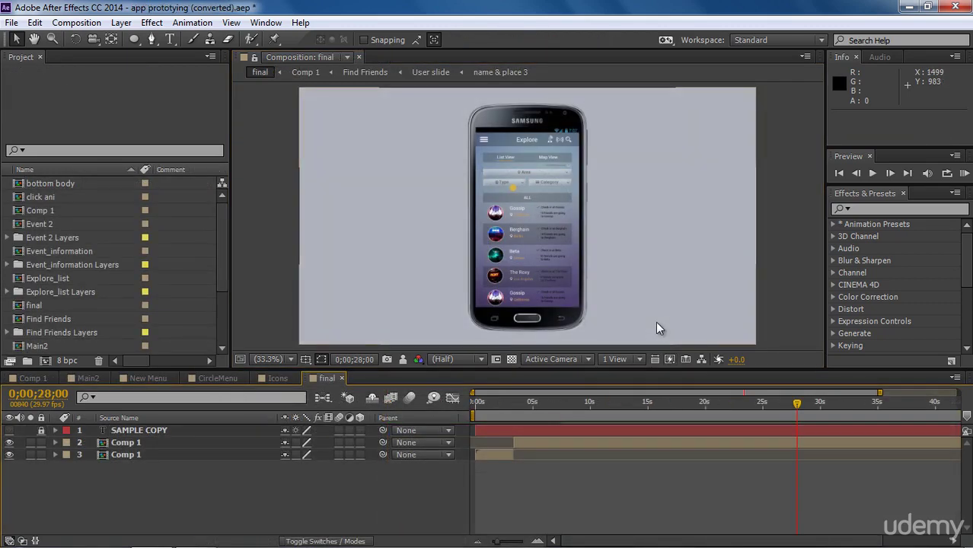
pyautogui.click(778, 322)
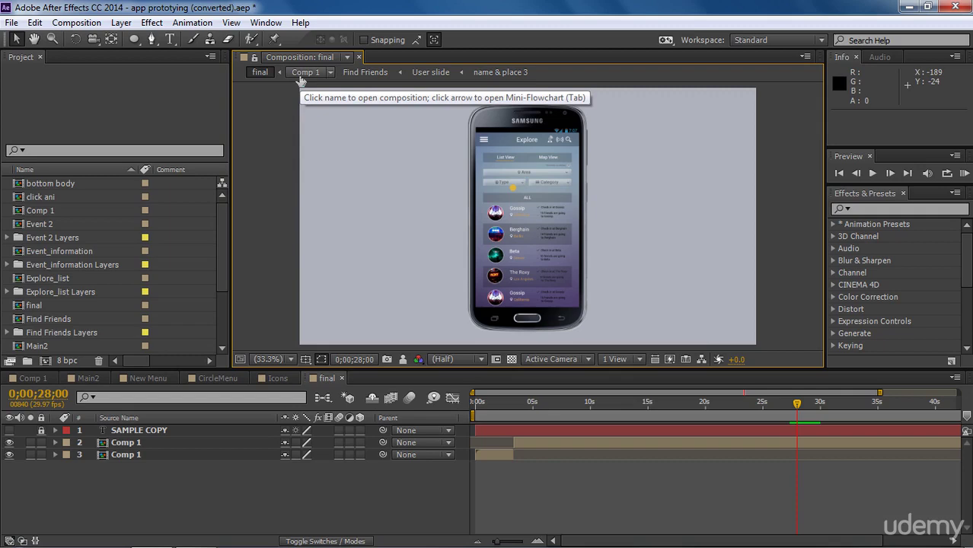
pyautogui.click(303, 73)
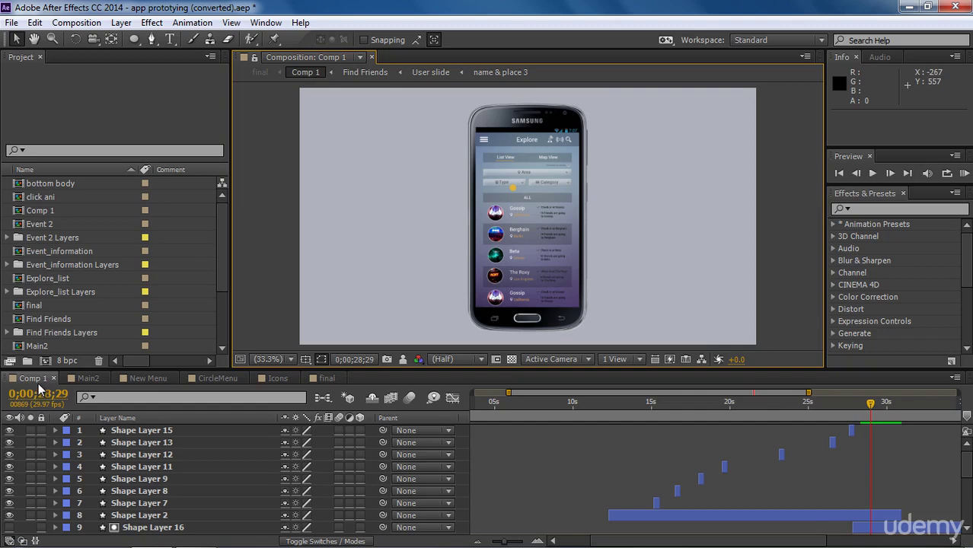
pyautogui.click(259, 72)
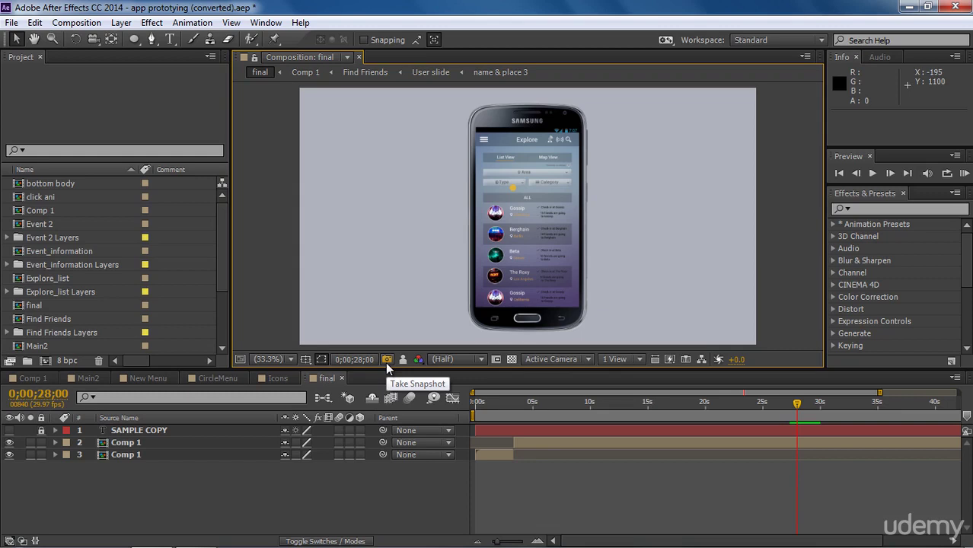
# - Zoom the final comp to 50% and take a snapshot of the frame at 0;00;05;01
pyautogui.click(533, 406)
pyautogui.moveTo(533, 406); pyautogui.dragTo(531, 406)
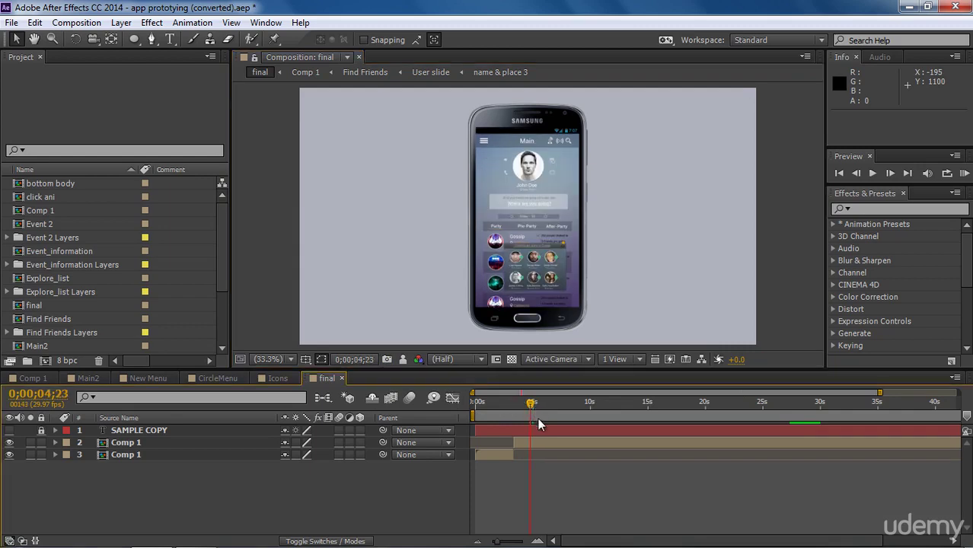
pyautogui.click(267, 359)
pyautogui.click(284, 232)
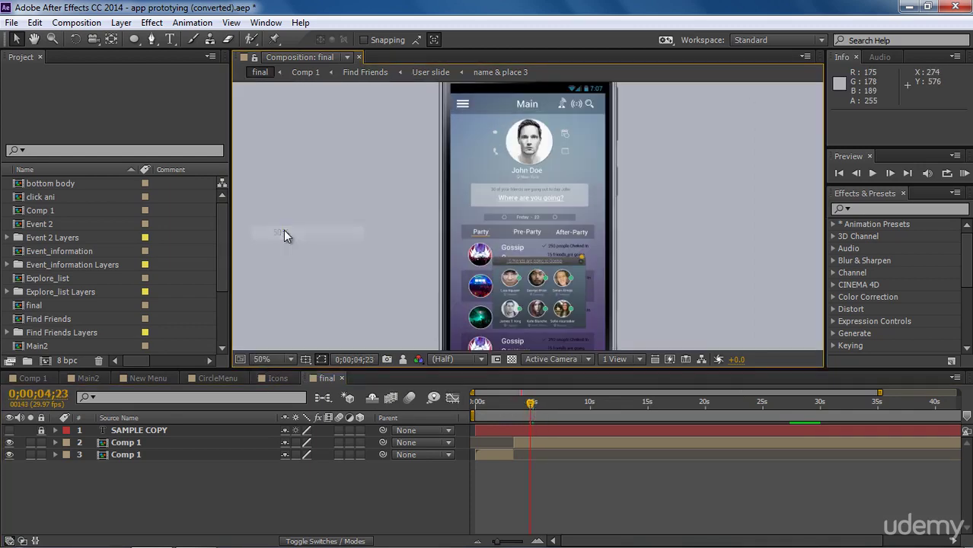
pyautogui.moveTo(531, 402); pyautogui.dragTo(533, 401)
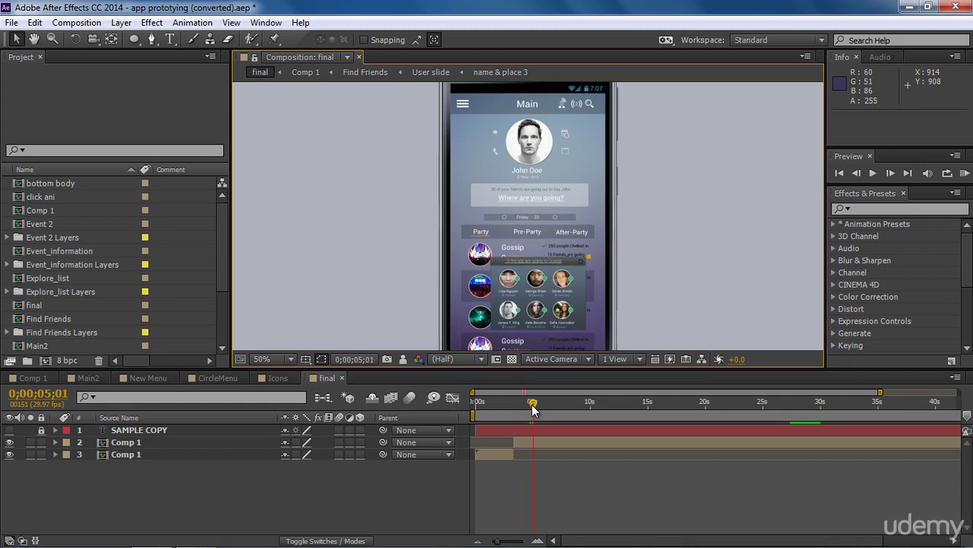
pyautogui.click(388, 361)
# - Move to 0;00;06;21 and repeatedly show the snapshot to compare the two frames
pyautogui.moveTo(537, 404); pyautogui.dragTo(553, 410)
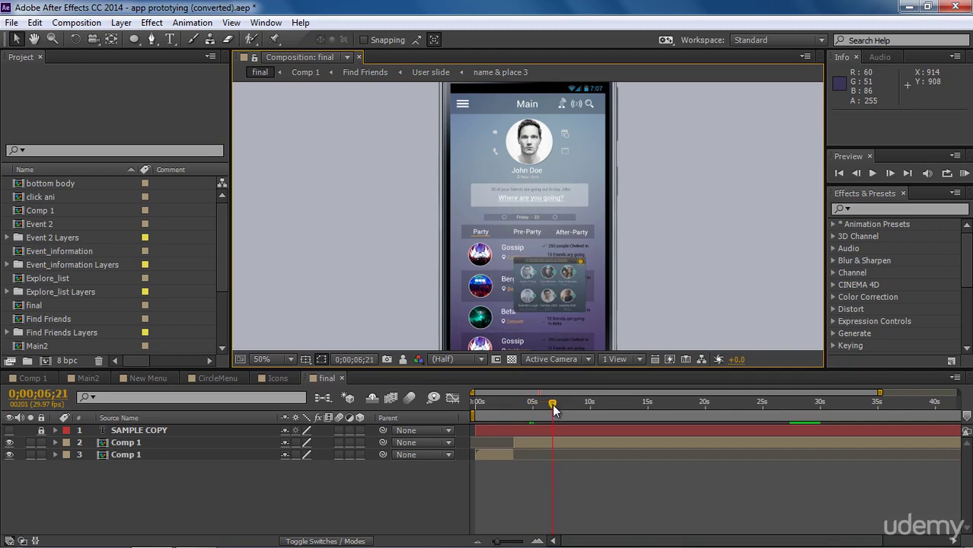
pyautogui.click(405, 362)
pyautogui.click(404, 362)
pyautogui.click(404, 362)
# - Try Fast Draft, then set Fast Previews to Adaptive Resolution and scrub forward to see the draft
pyautogui.click(671, 360)
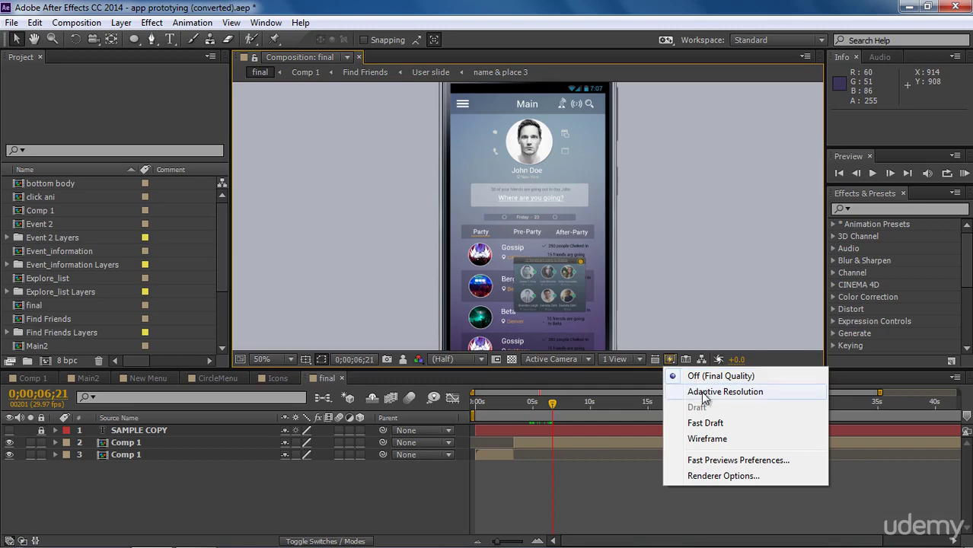
pyautogui.click(706, 423)
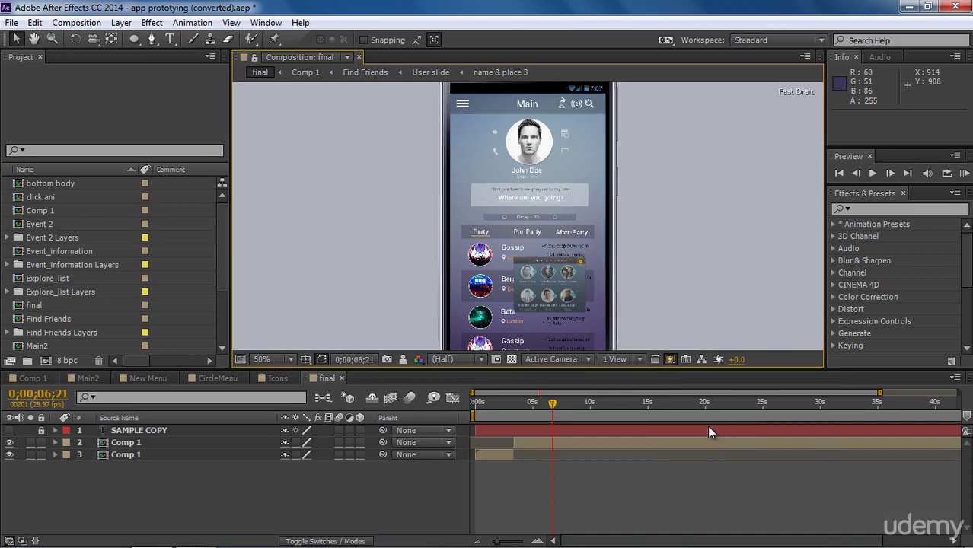
pyautogui.click(670, 359)
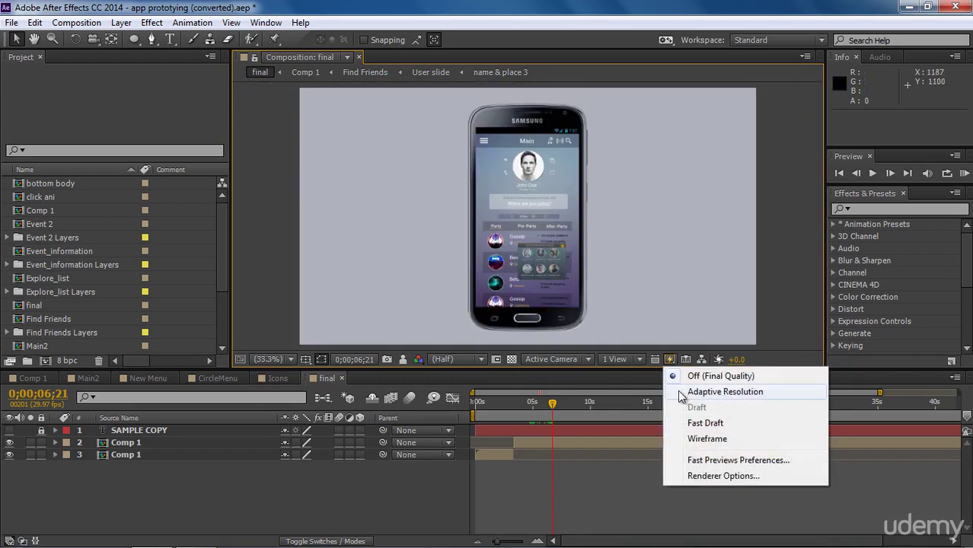
pyautogui.click(680, 392)
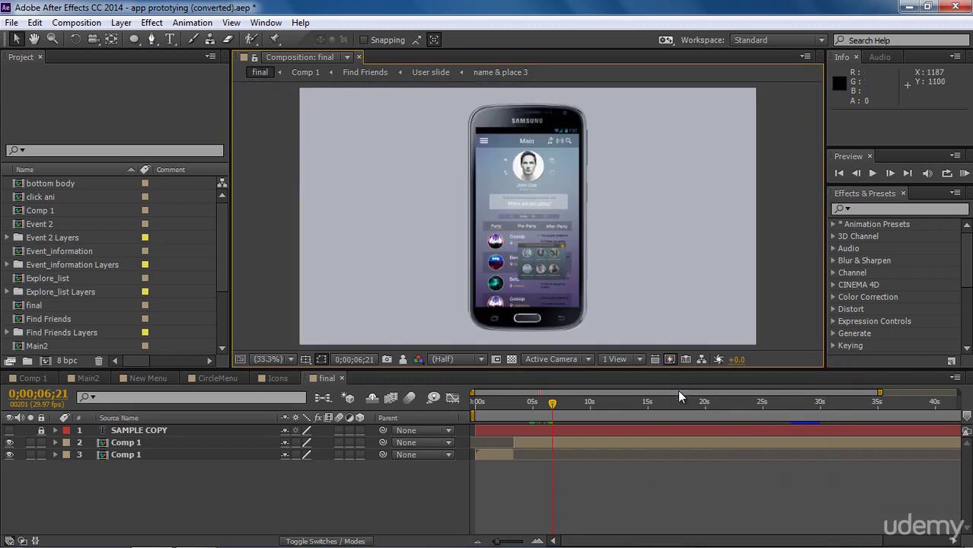
pyautogui.moveTo(552, 409); pyautogui.dragTo(574, 411)
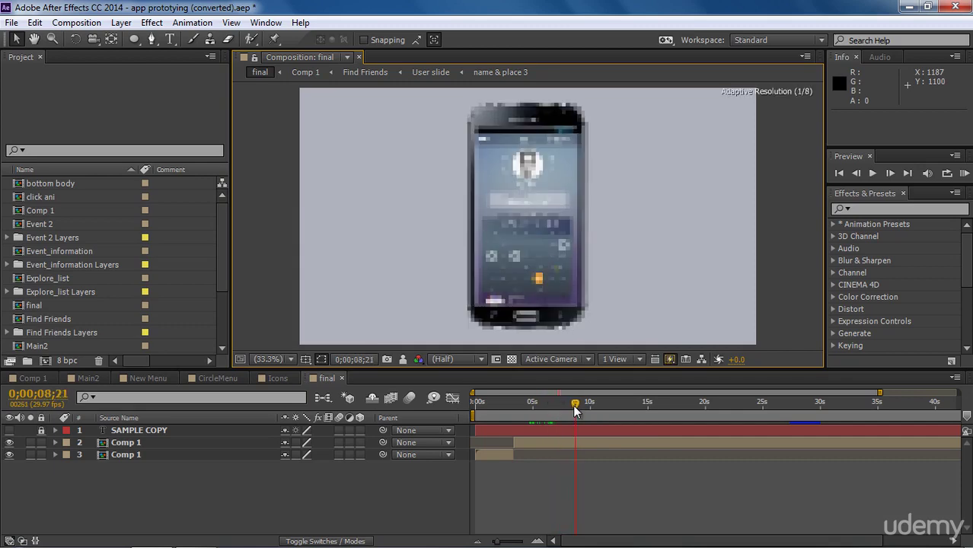